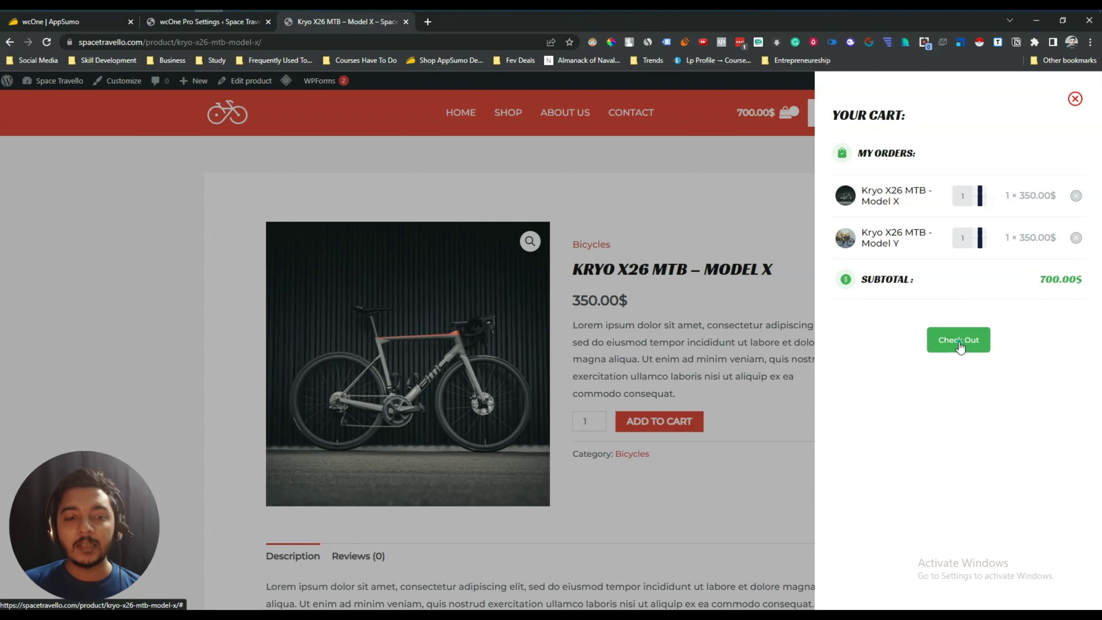
Close the cart panel and add one Kryo X26 MTB – Model X to the cart from its product page
left_click(725, 322)
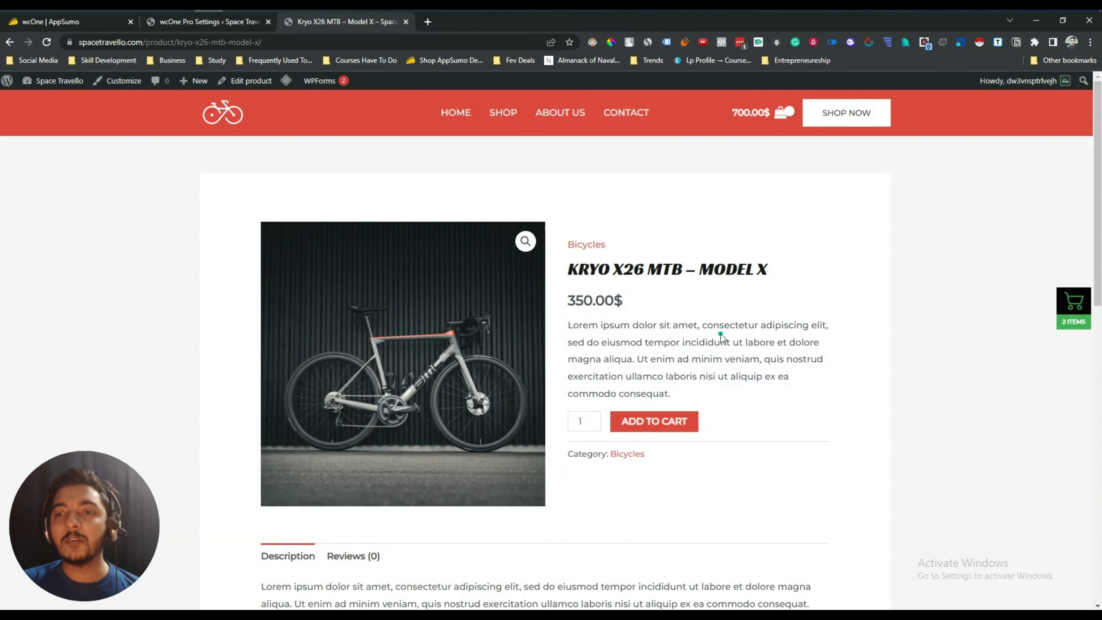
scroll(706, 372, "down", 1)
scroll(705, 372, "up", 1)
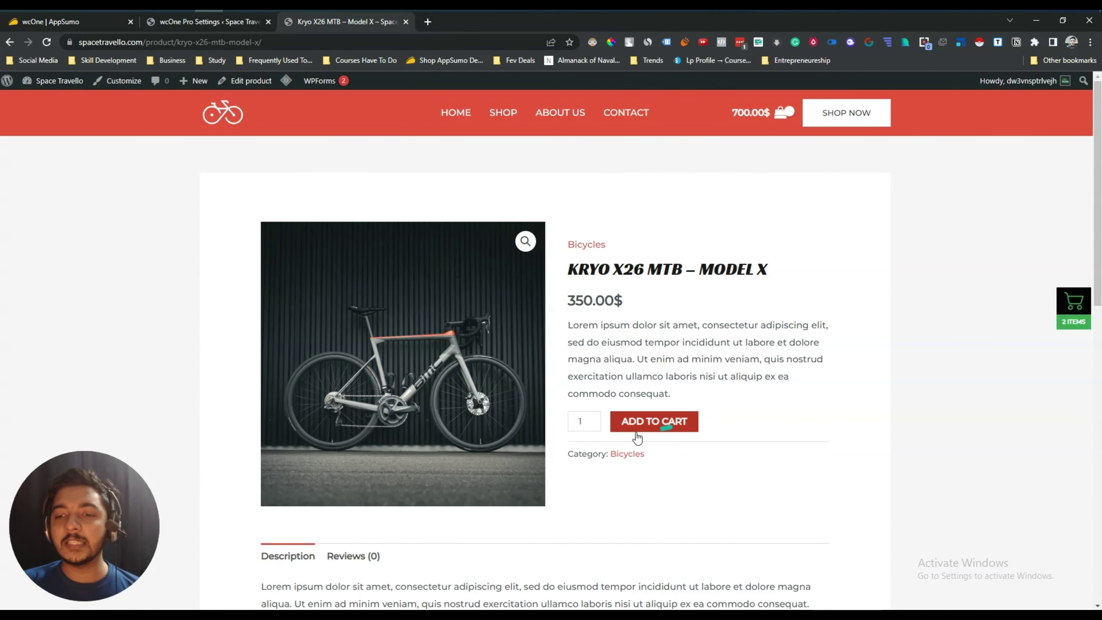
left_click(639, 421)
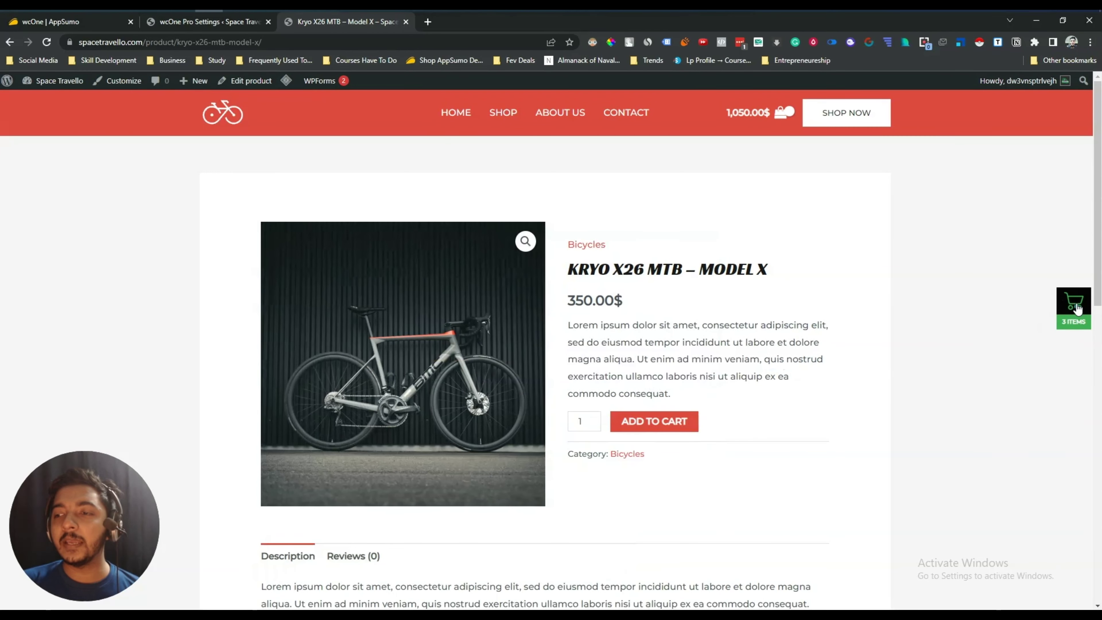
scroll(952, 360, "down", 5)
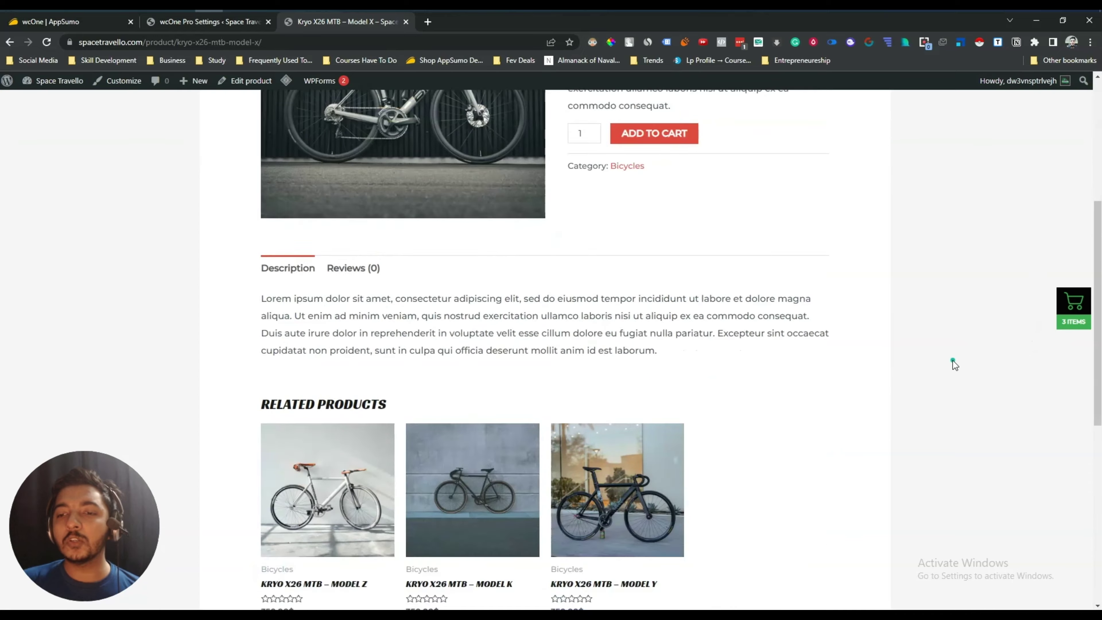
scroll(951, 359, "up", 5)
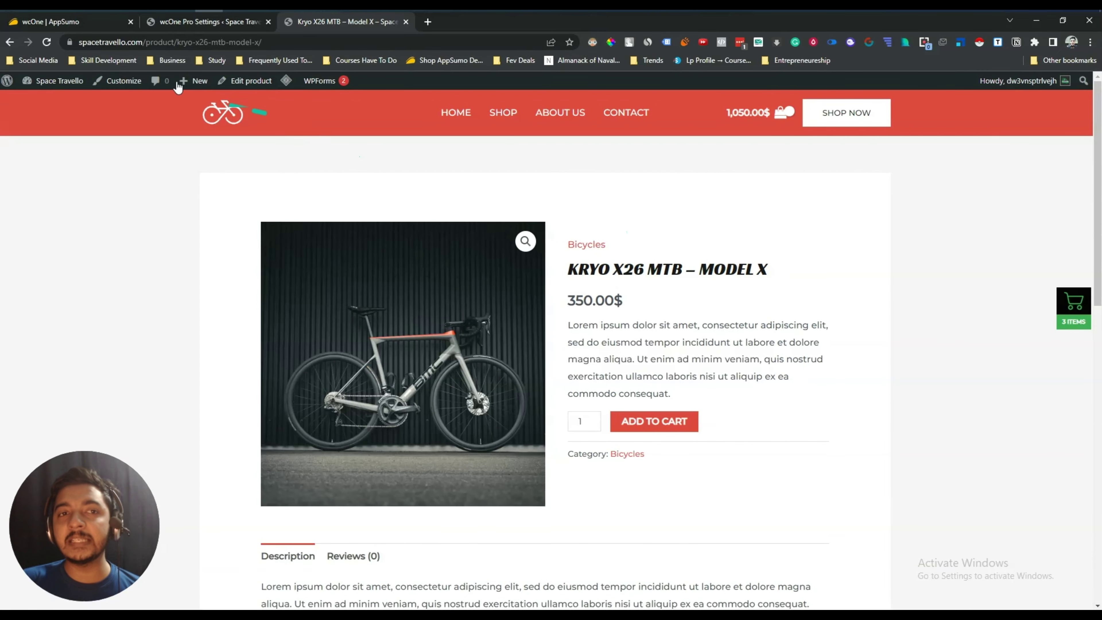
Review the wcOne lifetime deal on AppSumo, examining its one-time price, sites license and code stacking info
left_click(77, 26)
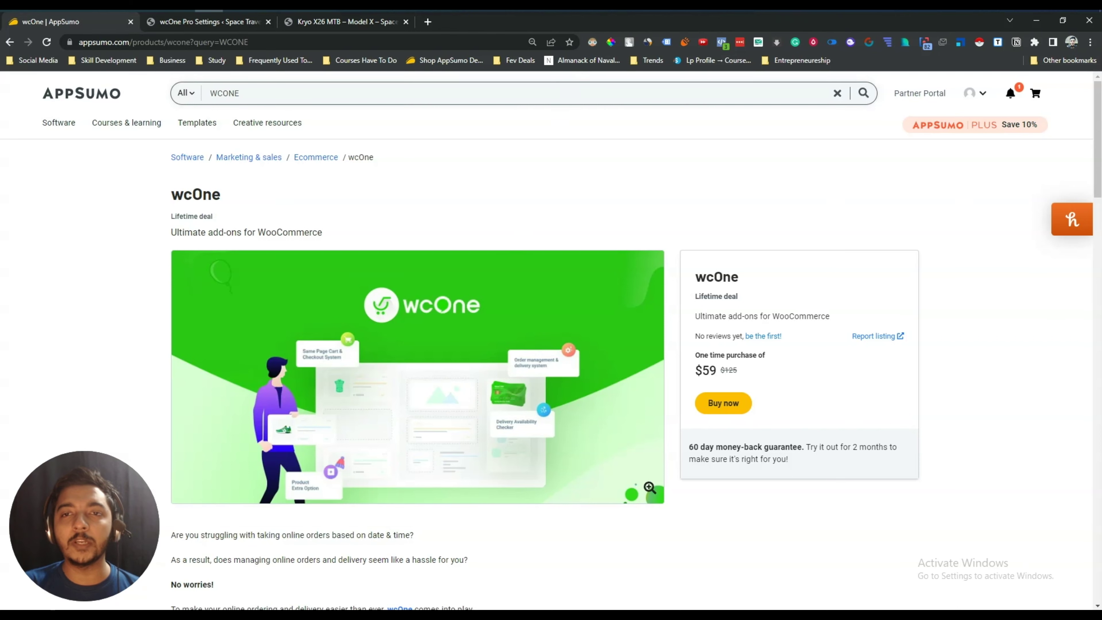
scroll(417, 312, "down", 20)
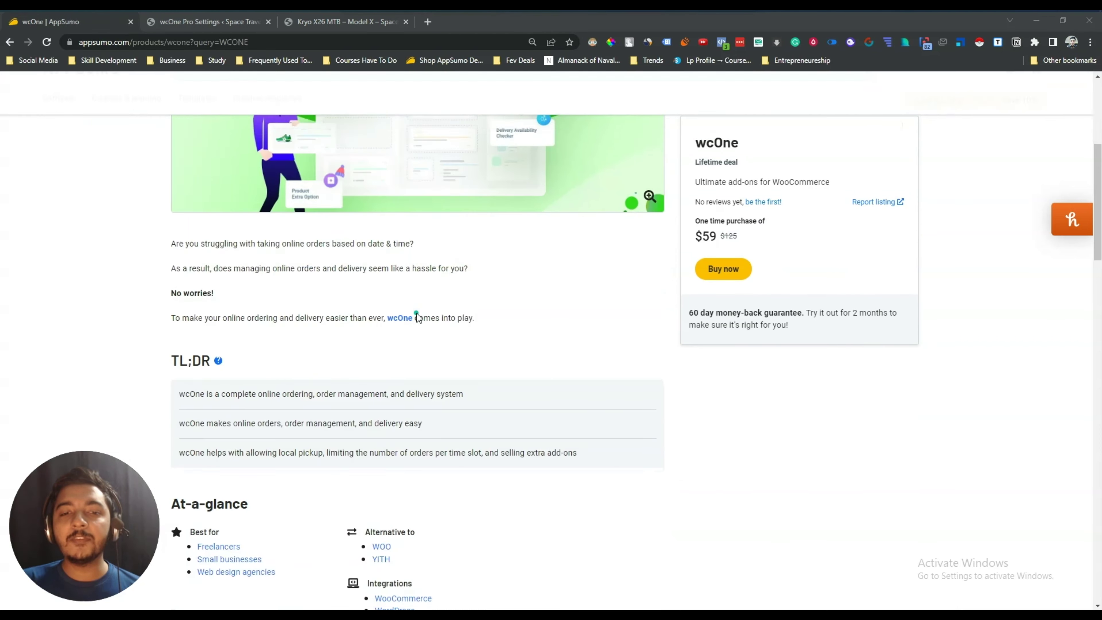
scroll(416, 312, "down", 4)
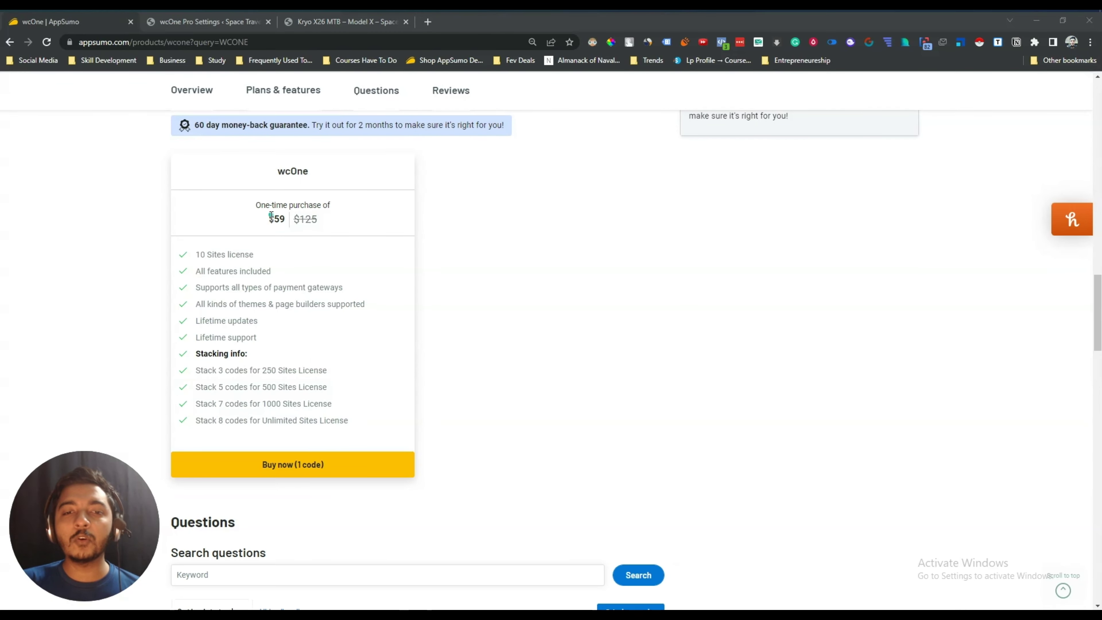
left_click_drag(268, 219, 286, 215)
left_click(201, 255)
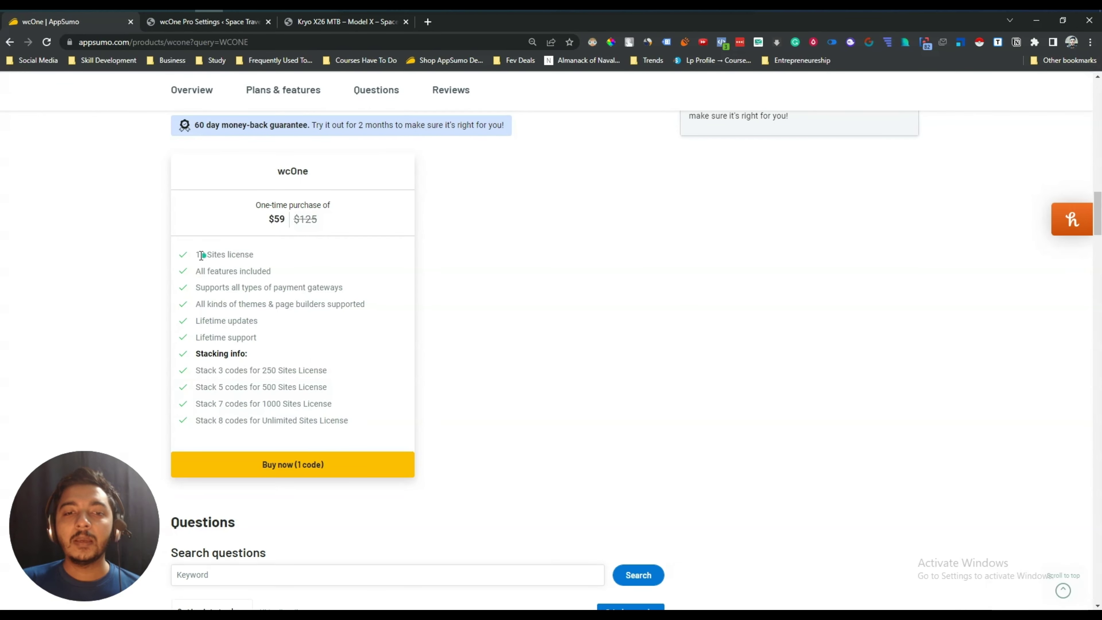
left_click_drag(198, 255, 254, 255)
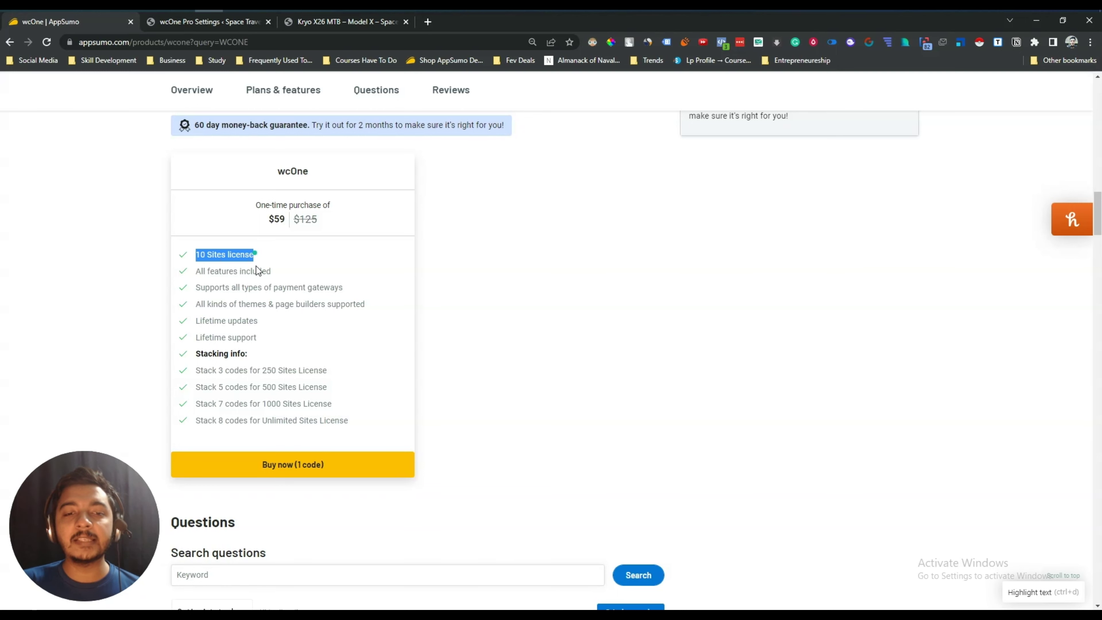
left_click_drag(248, 421, 356, 420)
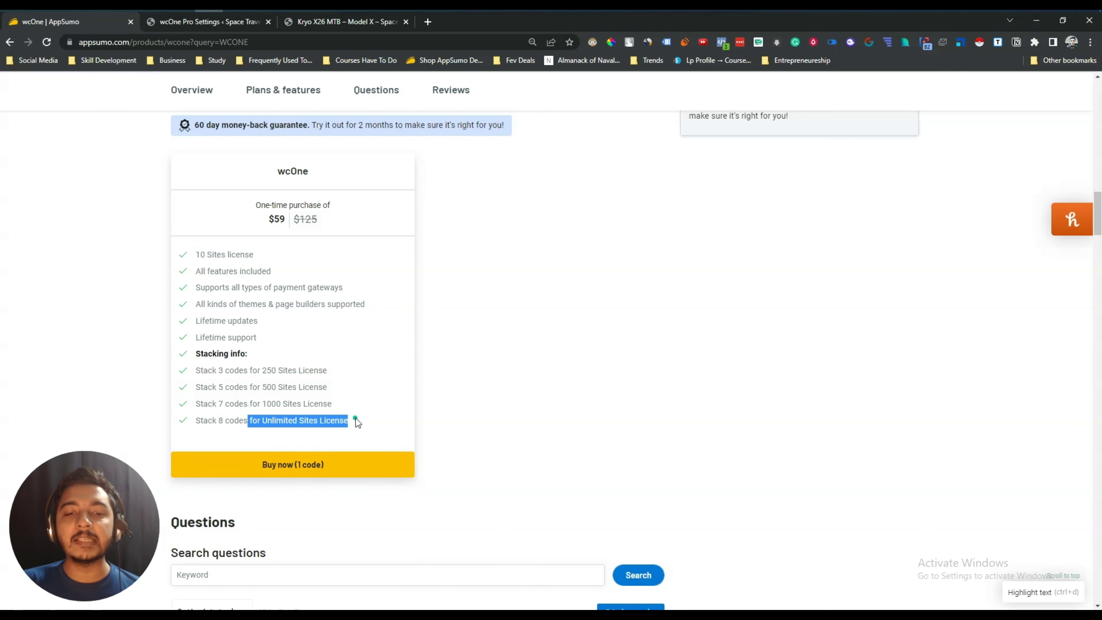
left_click(239, 419)
left_click_drag(218, 422, 246, 421)
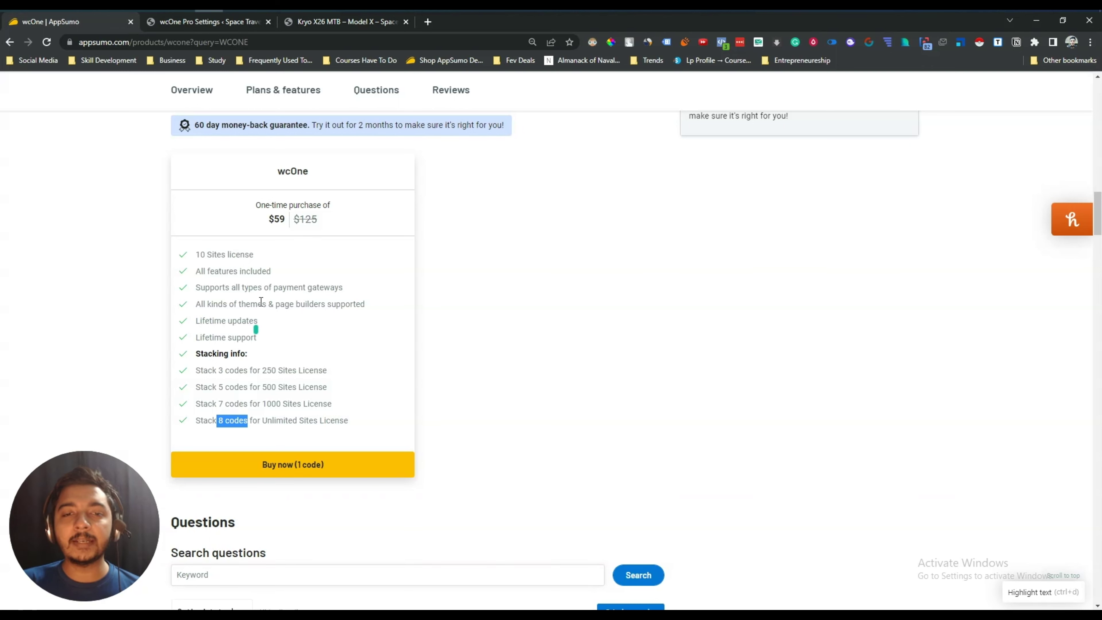
left_click_drag(269, 219, 279, 218)
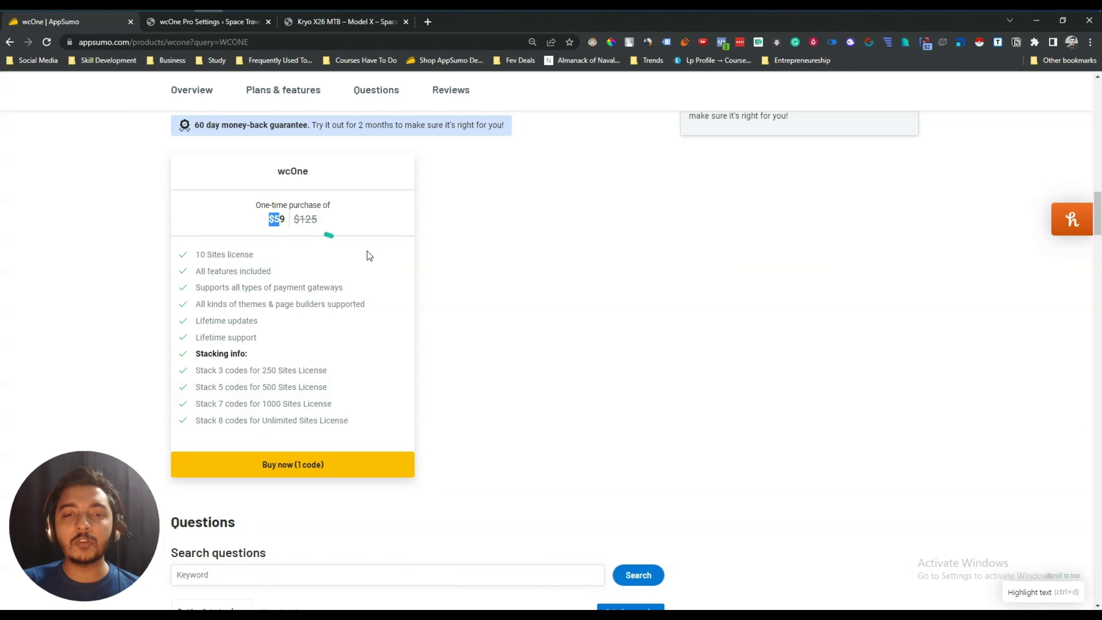
middle_click(521, 470)
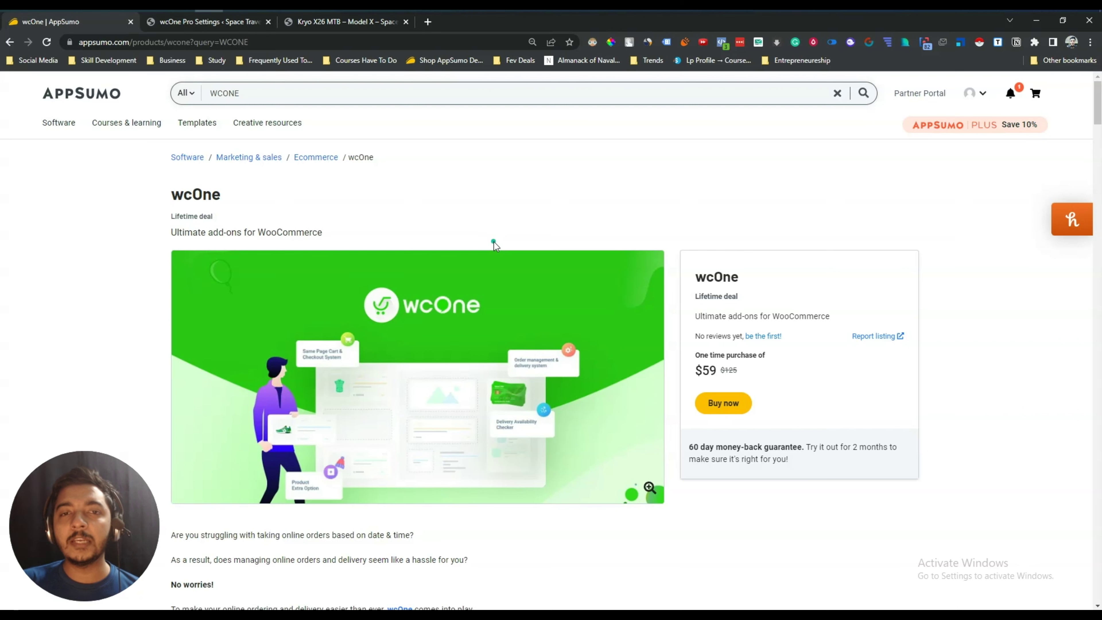
Switch to the WordPress admin and examine the license info on the wcOne Pro Licensing page
left_click(227, 22)
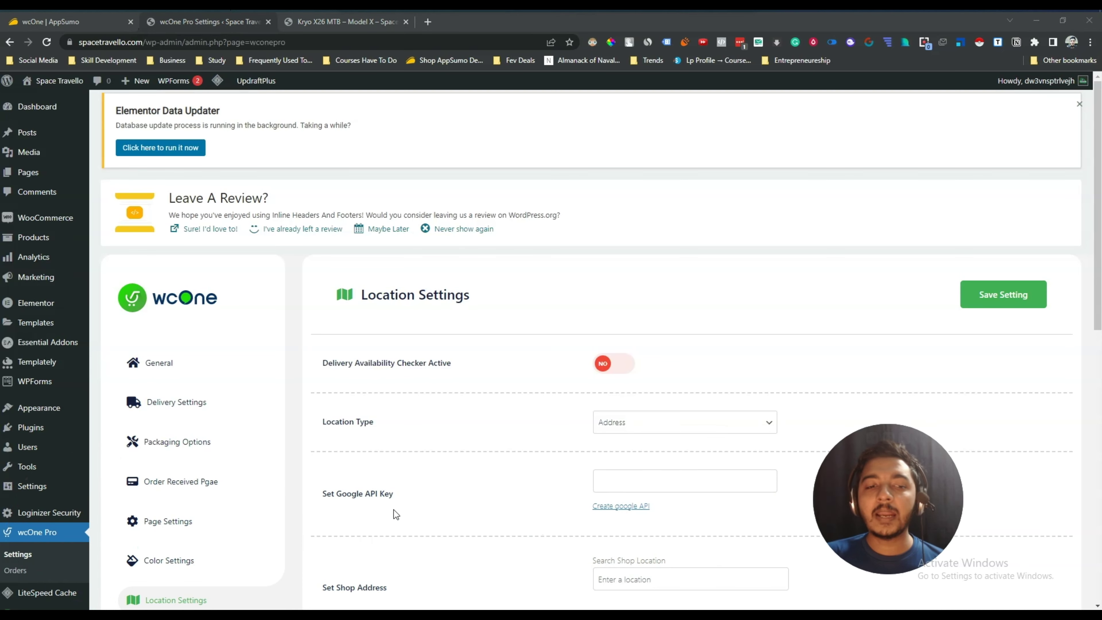
scroll(130, 547, "down", 4)
left_click(42, 570)
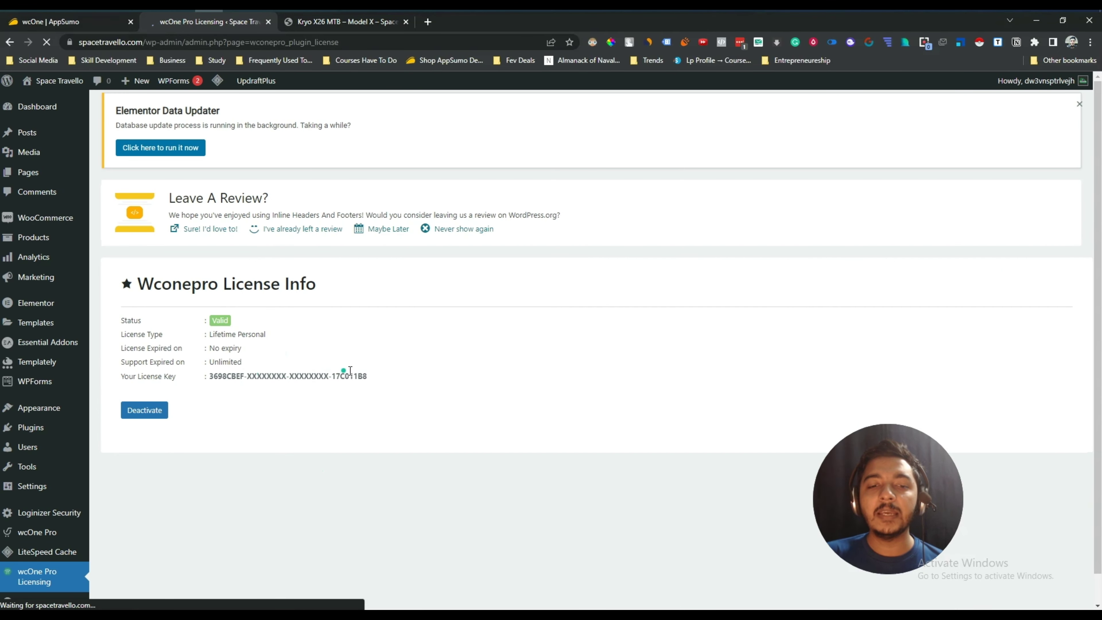
left_click_drag(368, 376, 213, 376)
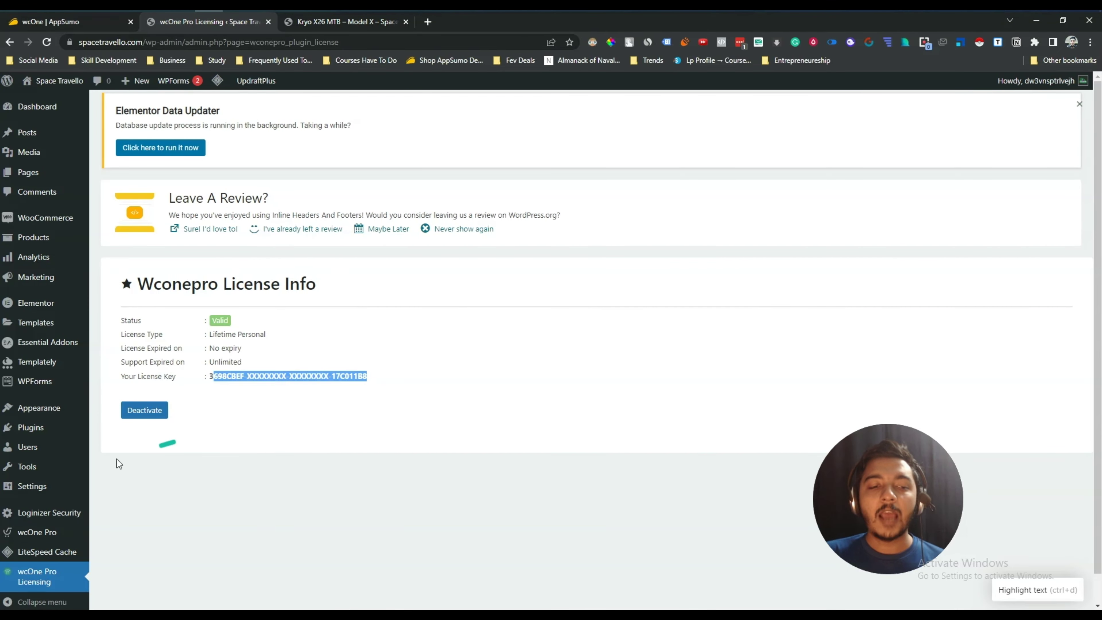
Open the General settings of wcOne Pro and check the available Mini Cart Style options
left_click(24, 537)
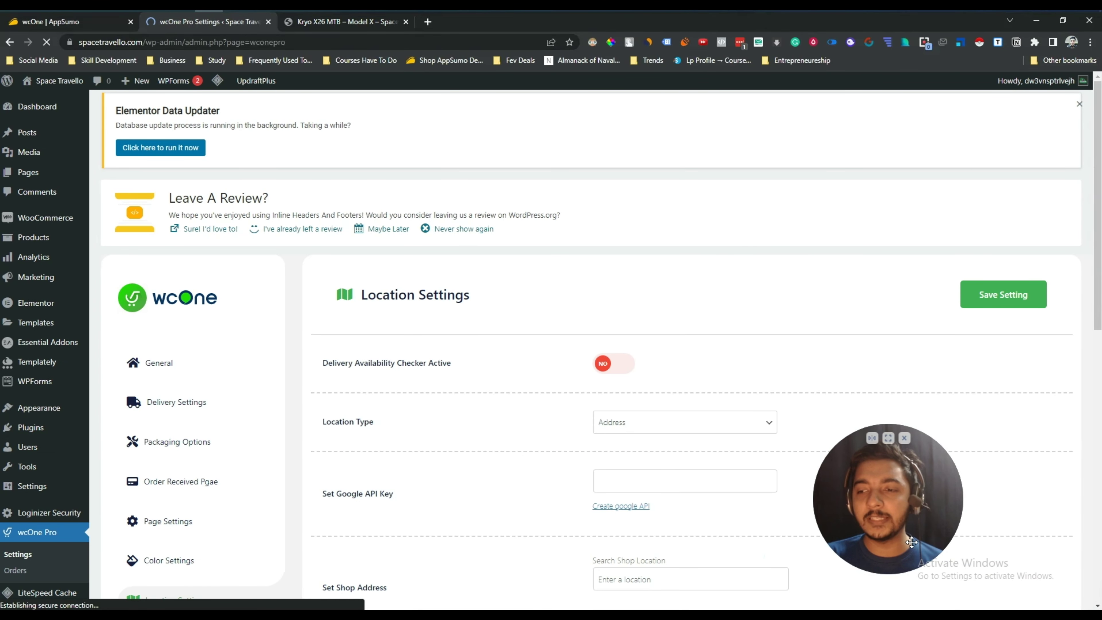
left_click_drag(911, 542, 926, 210)
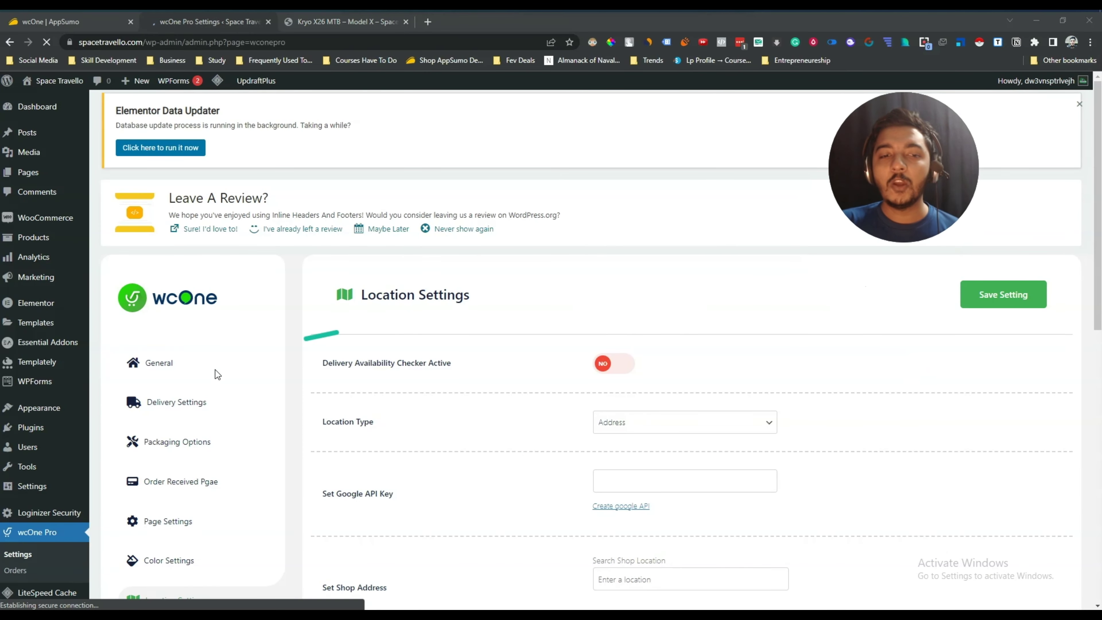
left_click(163, 368)
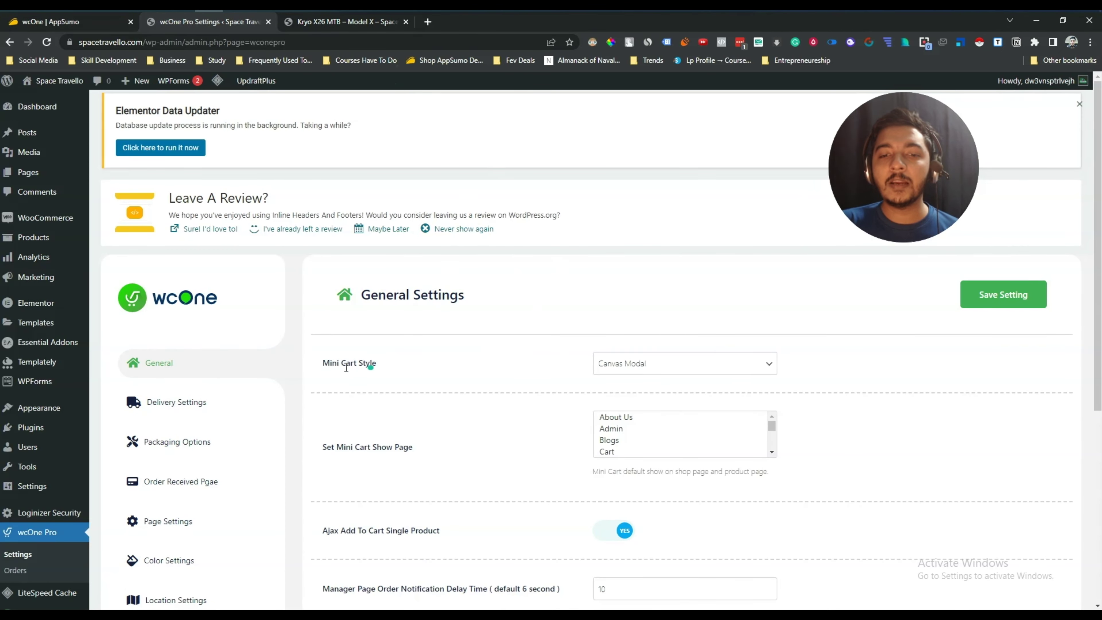
left_click(617, 370)
left_click(633, 343)
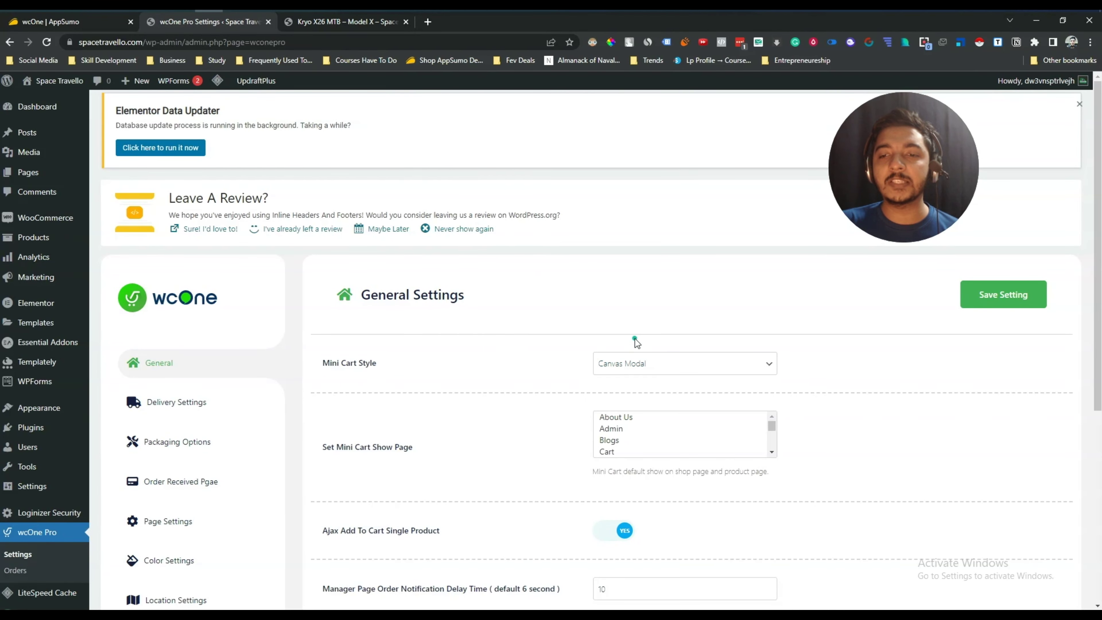
View the Canvas Modal mini cart on the storefront's Model X product page, then close it
left_click(342, 23)
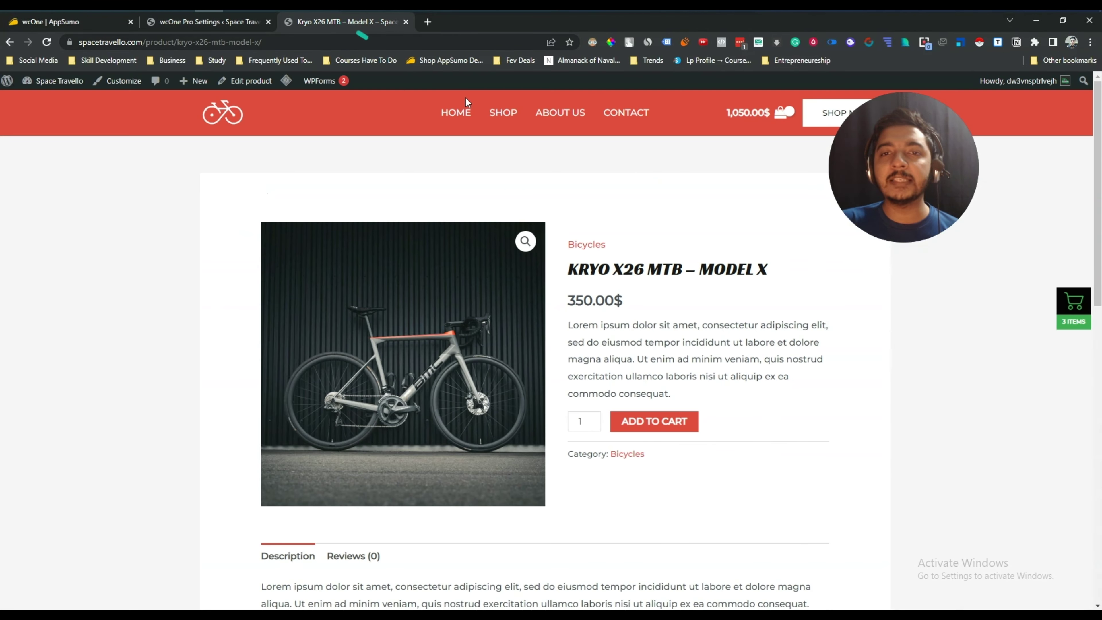
left_click(1074, 305)
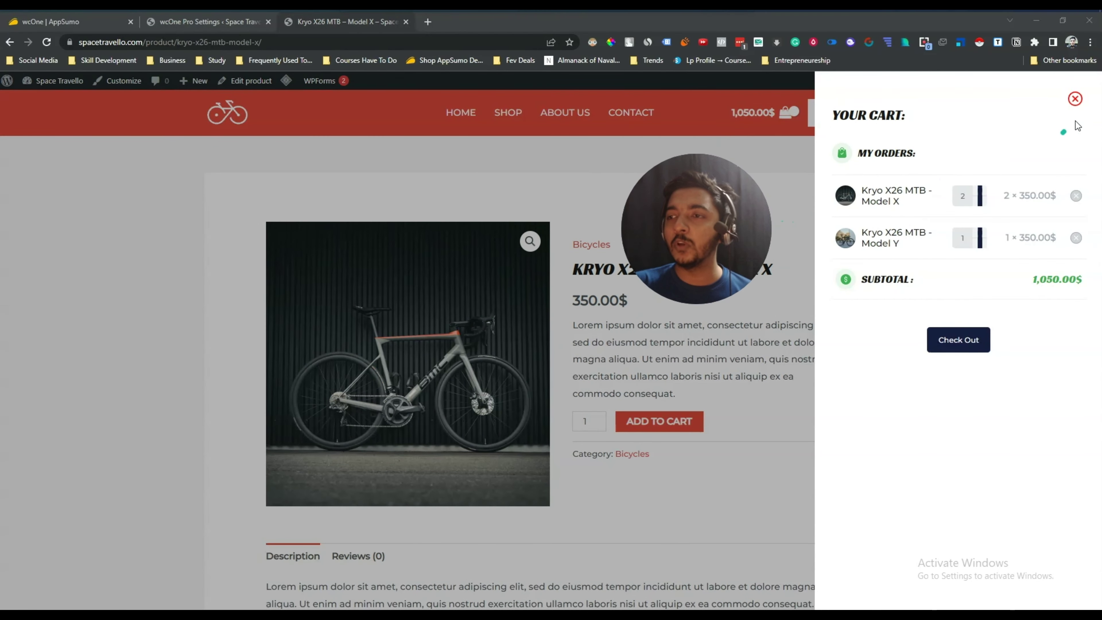
left_click(1075, 99)
left_click_drag(757, 234, 989, 222)
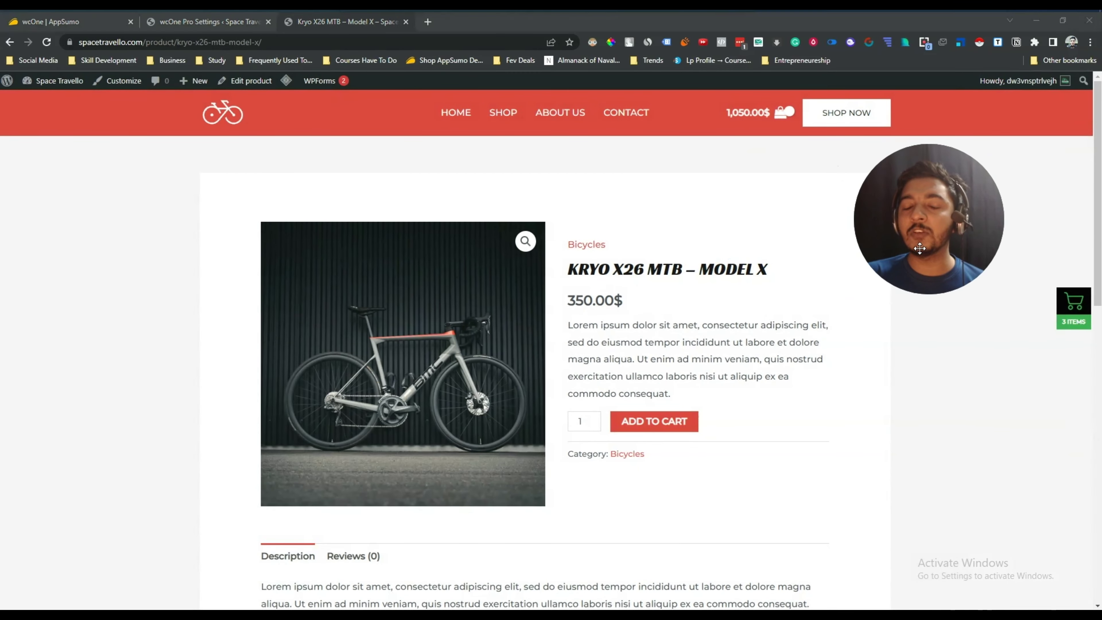
Set the Mini Cart Style to Footer Fixed in the wcOne Pro General settings and save the settings
left_click(216, 29)
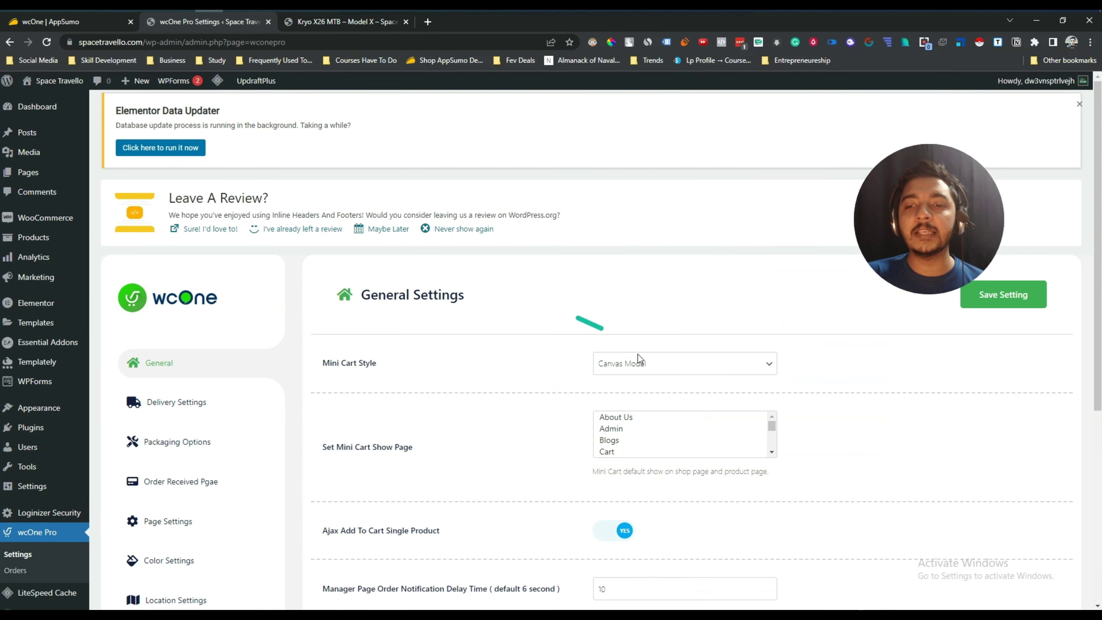
left_click(639, 363)
left_click(634, 393)
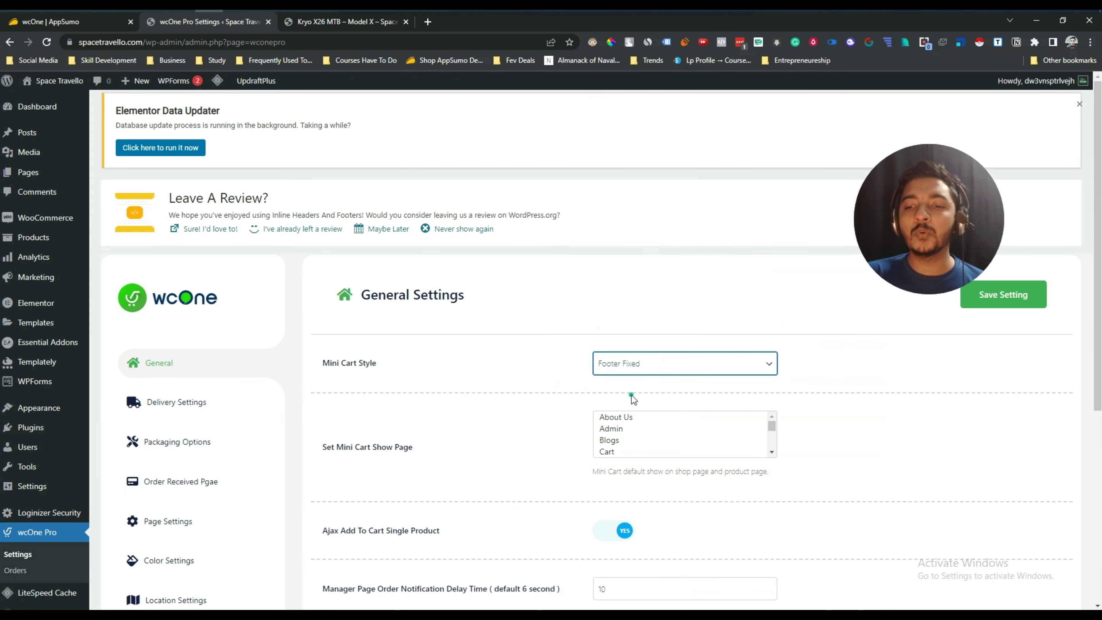
left_click(968, 300)
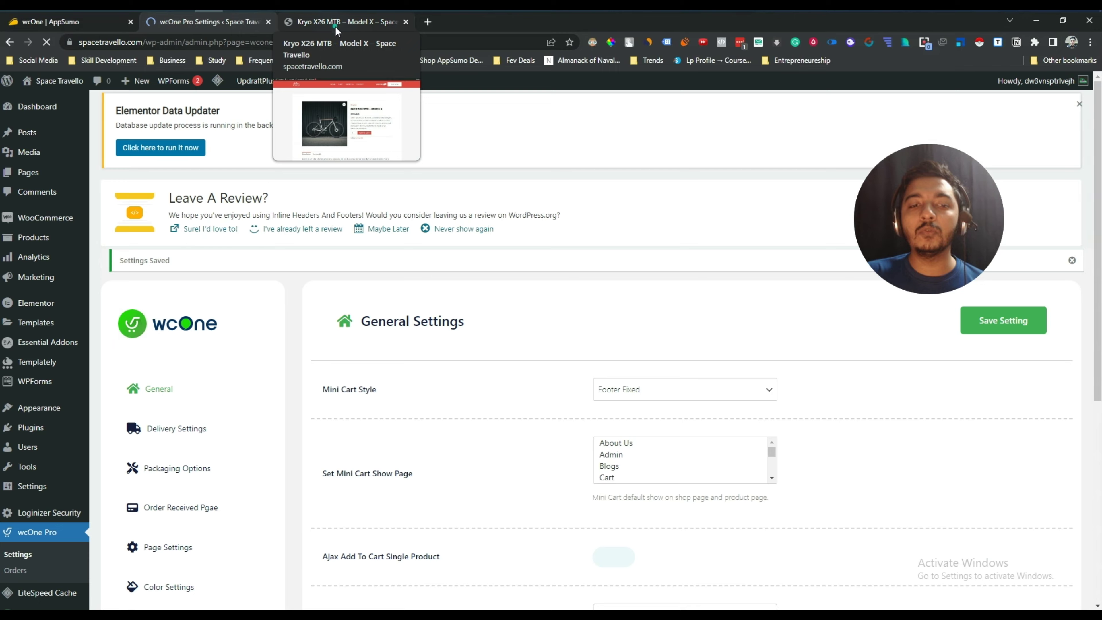
Reload the Model X product page on the storefront and go to the store's home page
left_click(334, 26)
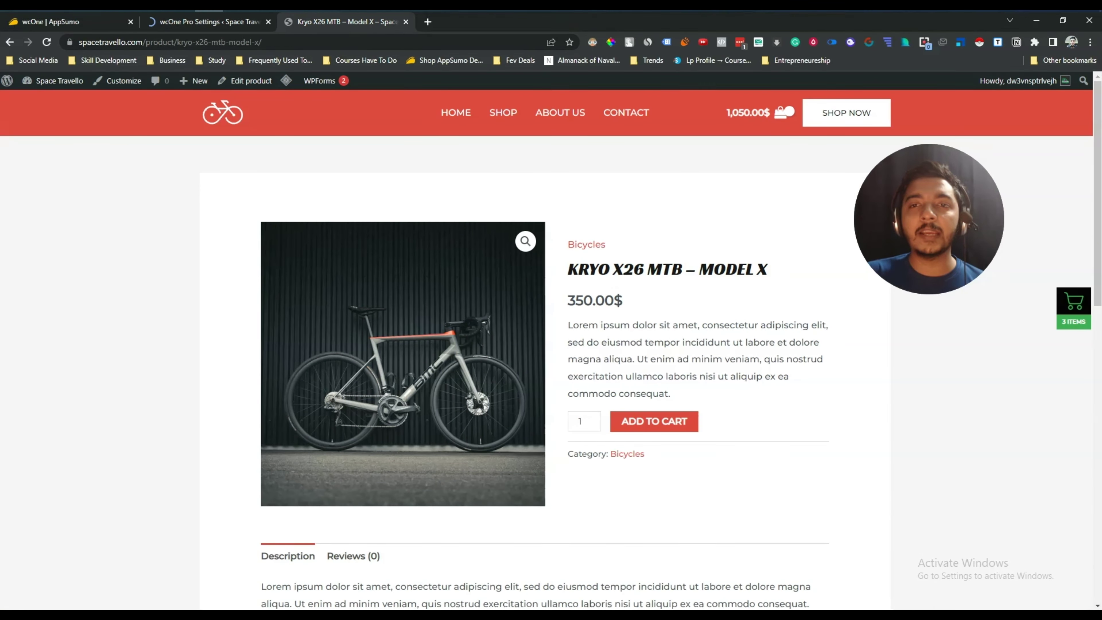
key("F5")
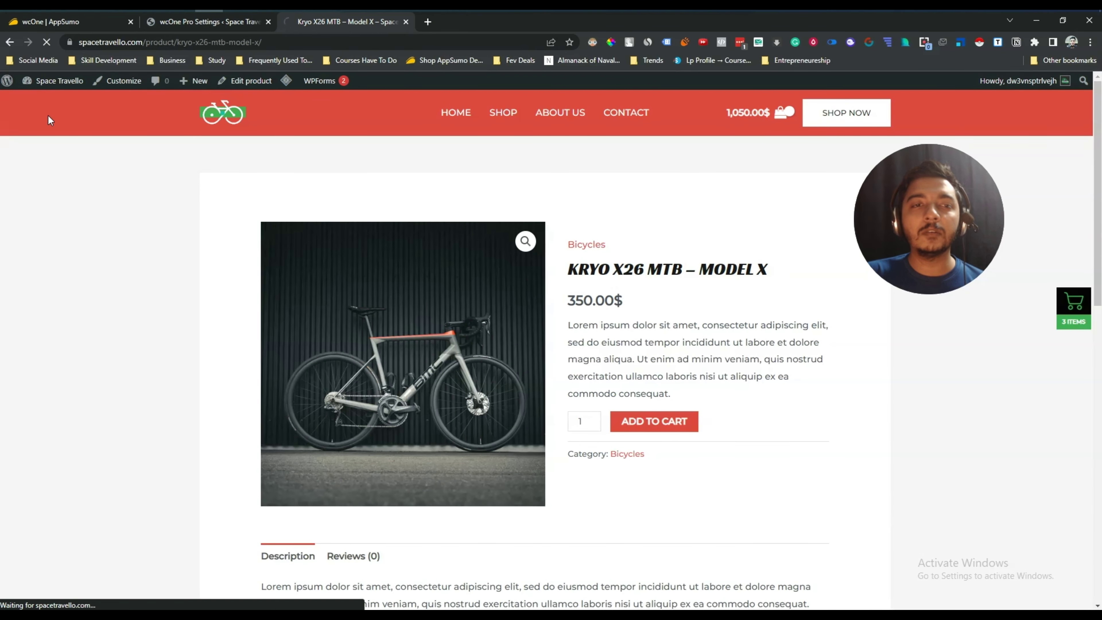
left_click(246, 115)
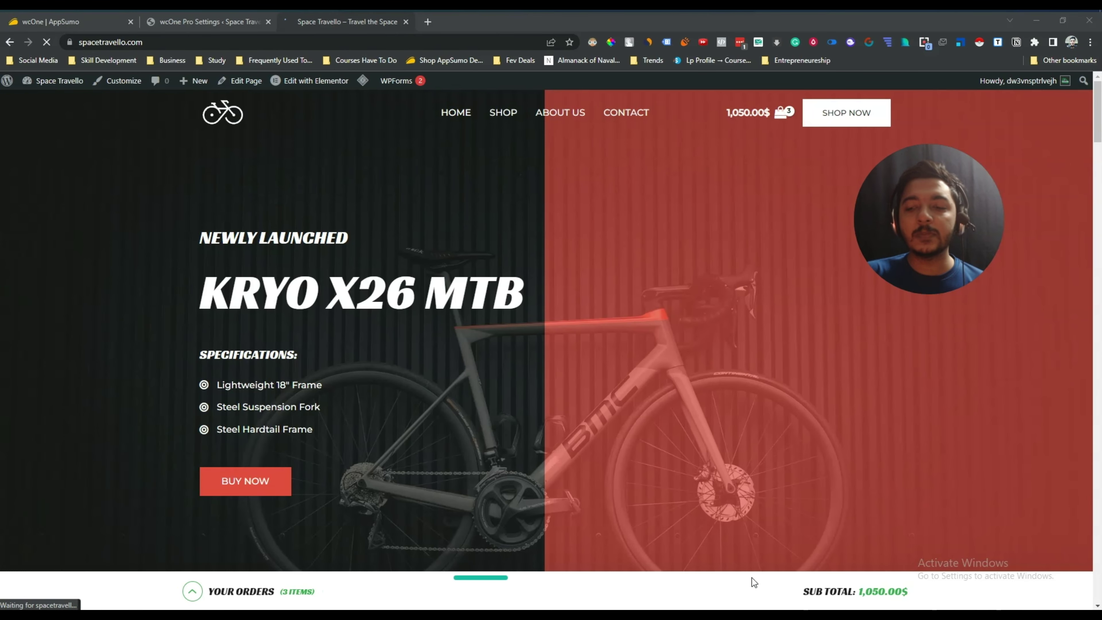
Add Kryo X26 MTB Model X and Model Y to the cart from the new arrivals, and check the expanded footer cart
scroll(440, 317, "down", 12)
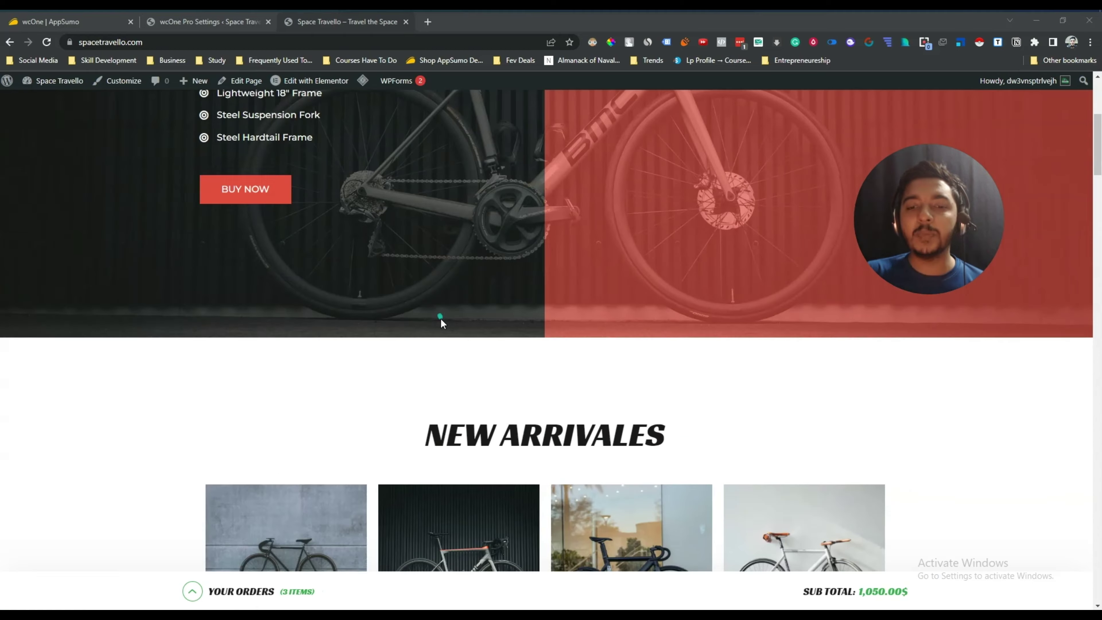
left_click(413, 399)
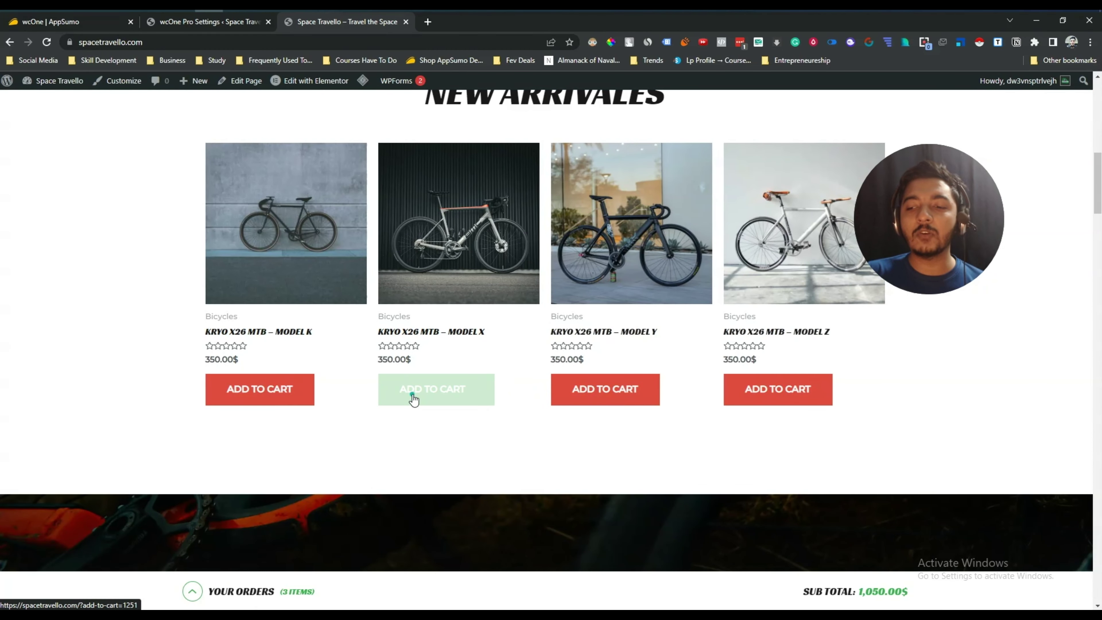
left_click(642, 395)
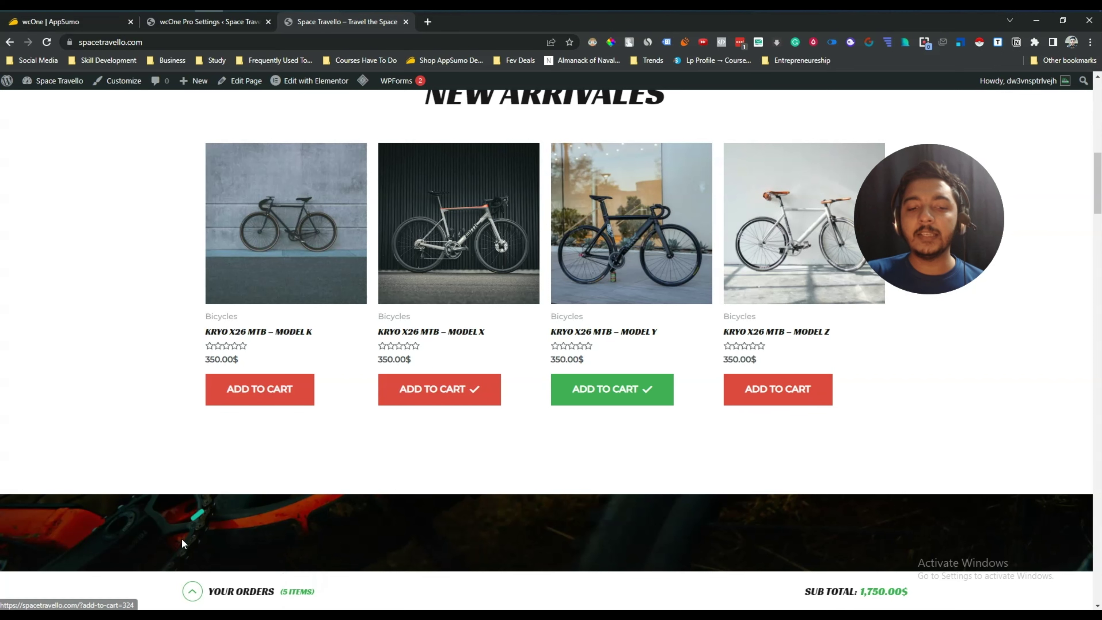
left_click(192, 592)
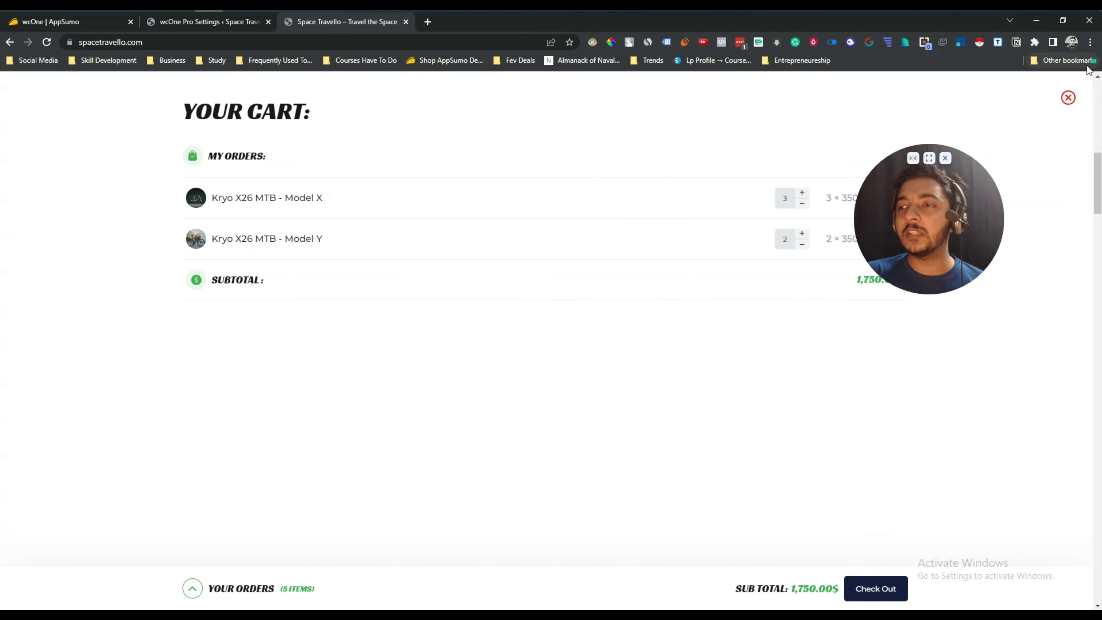
left_click(1066, 98)
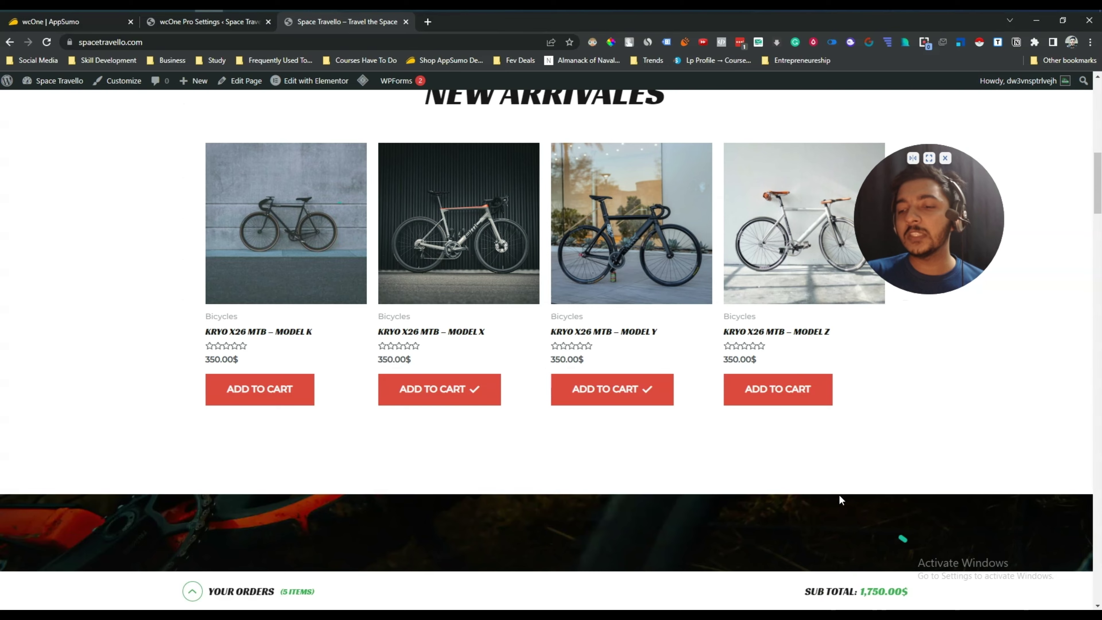
Return to the wcOne Pro settings and review the General options for mini cart pages and manager order notification delay
scroll(812, 475, "down", 10)
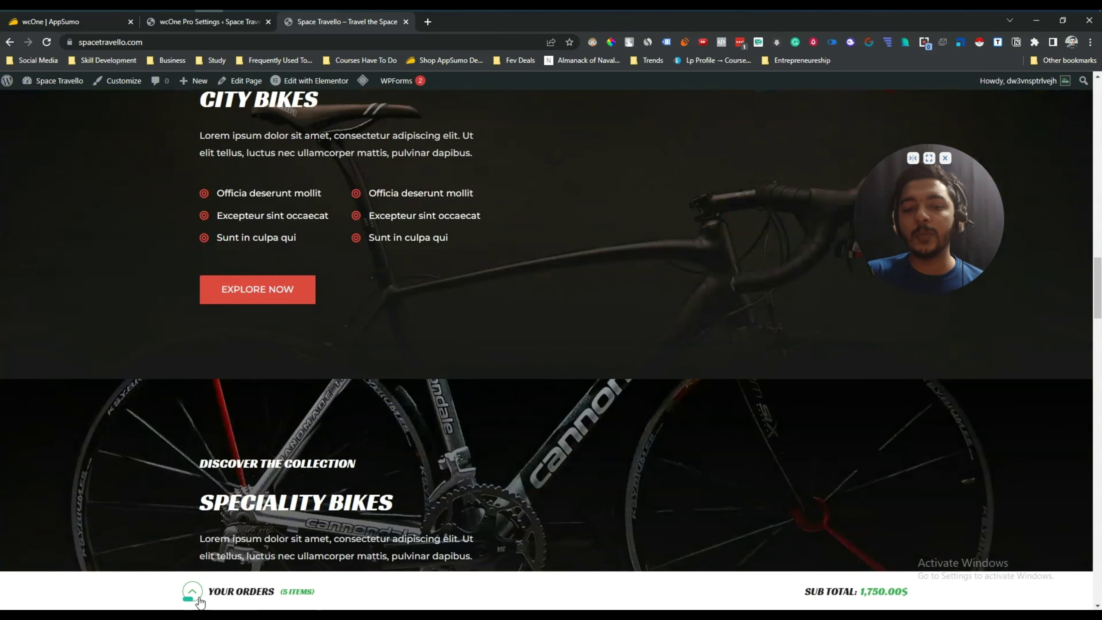
left_click(233, 27)
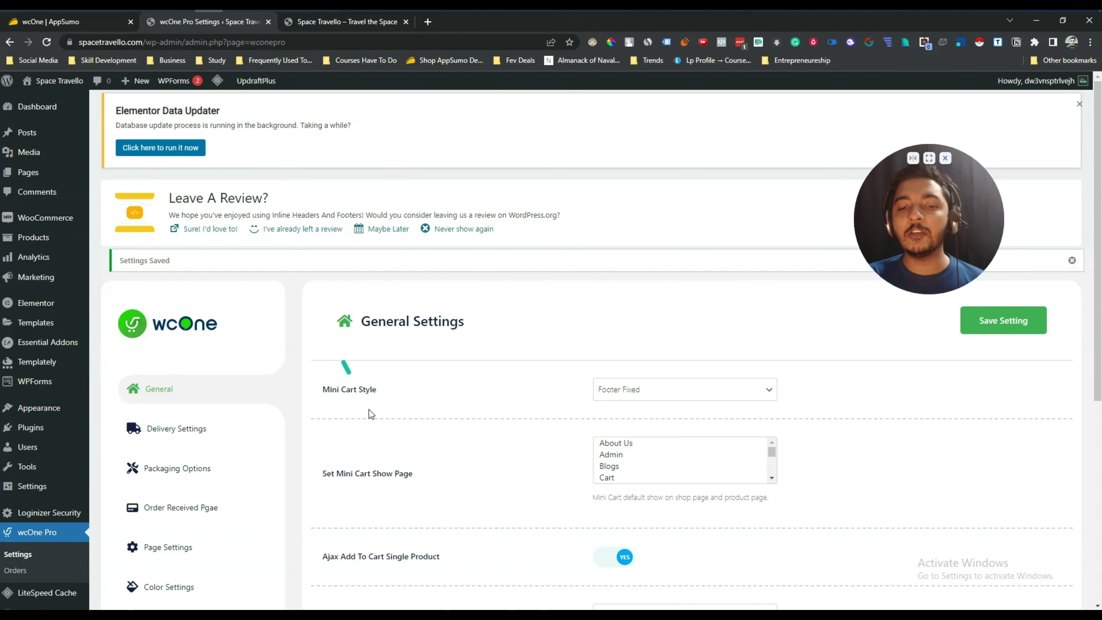
scroll(337, 291, "down", 4)
left_click_drag(332, 306, 419, 298)
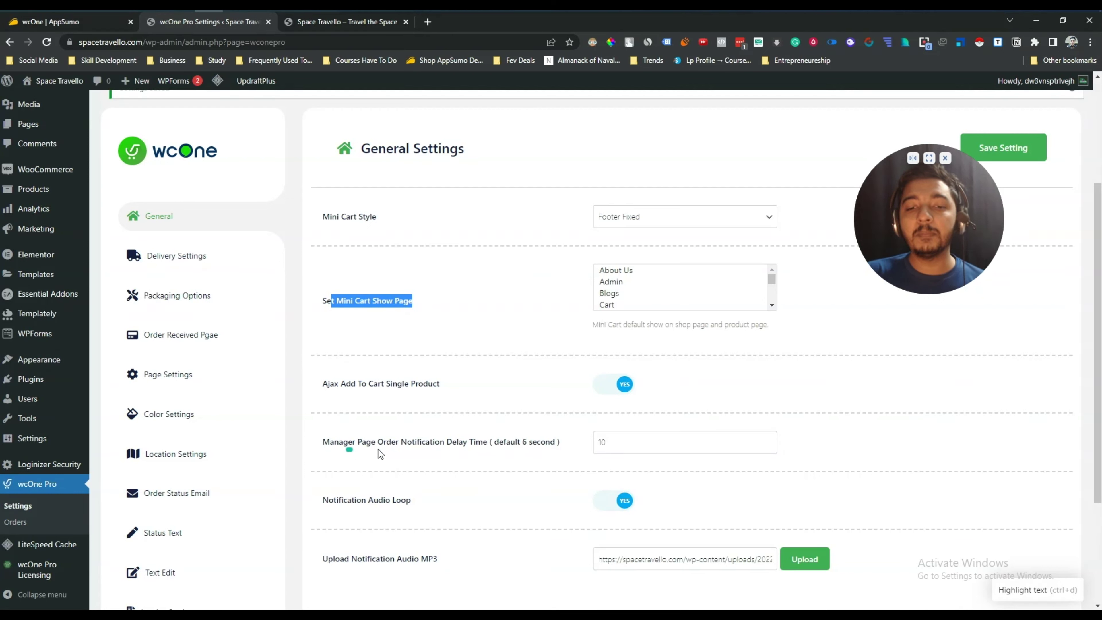
scroll(521, 449, "down", 2)
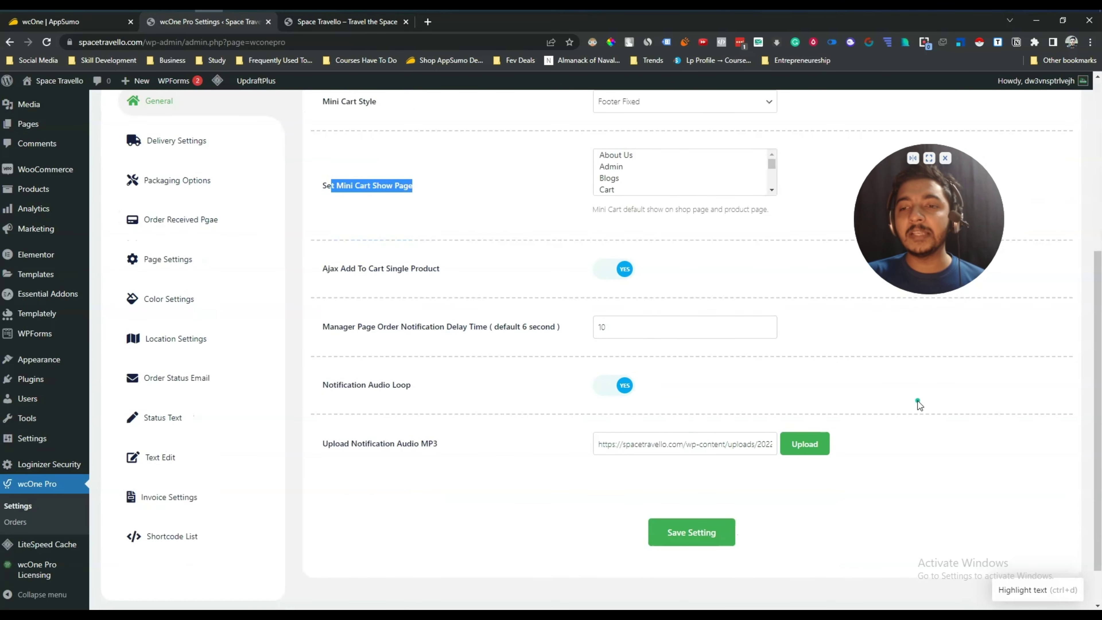
double_click(601, 329)
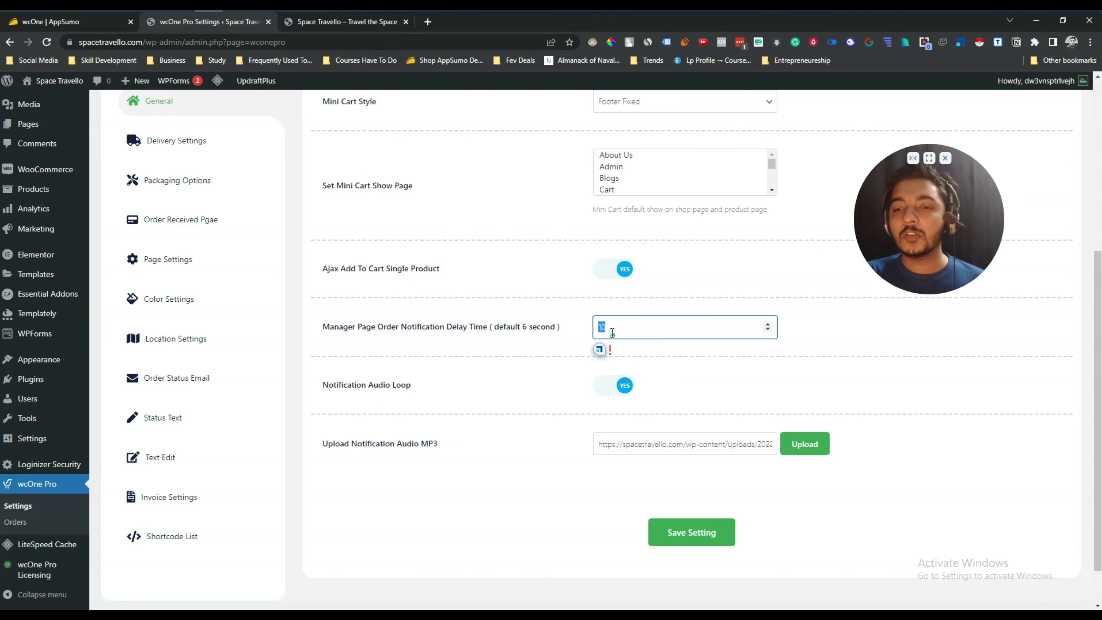
left_click(792, 346)
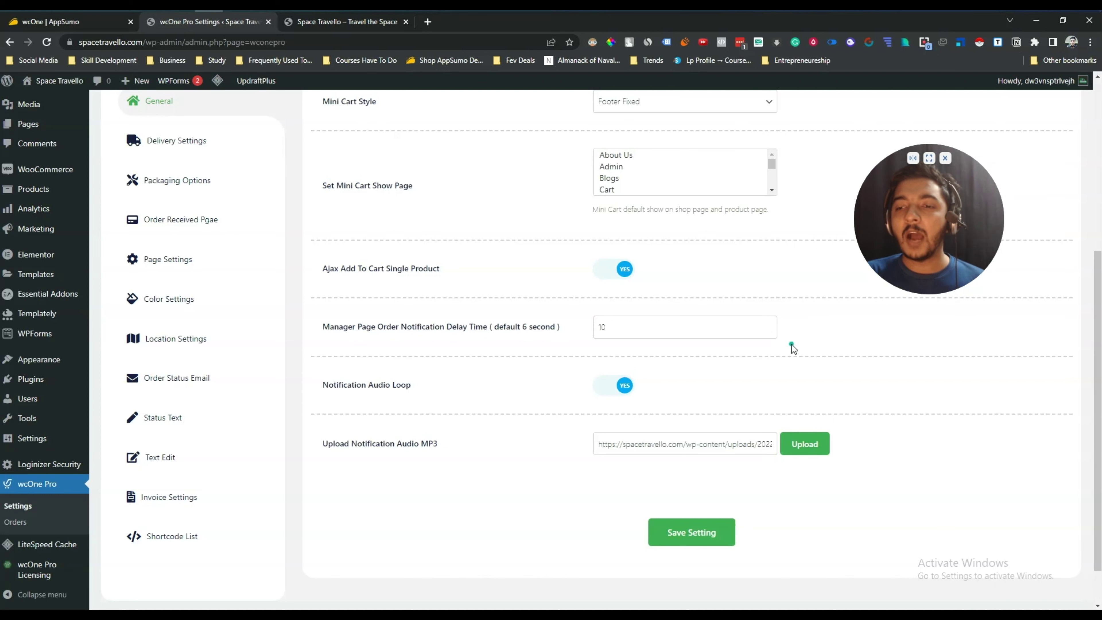
left_click(768, 325)
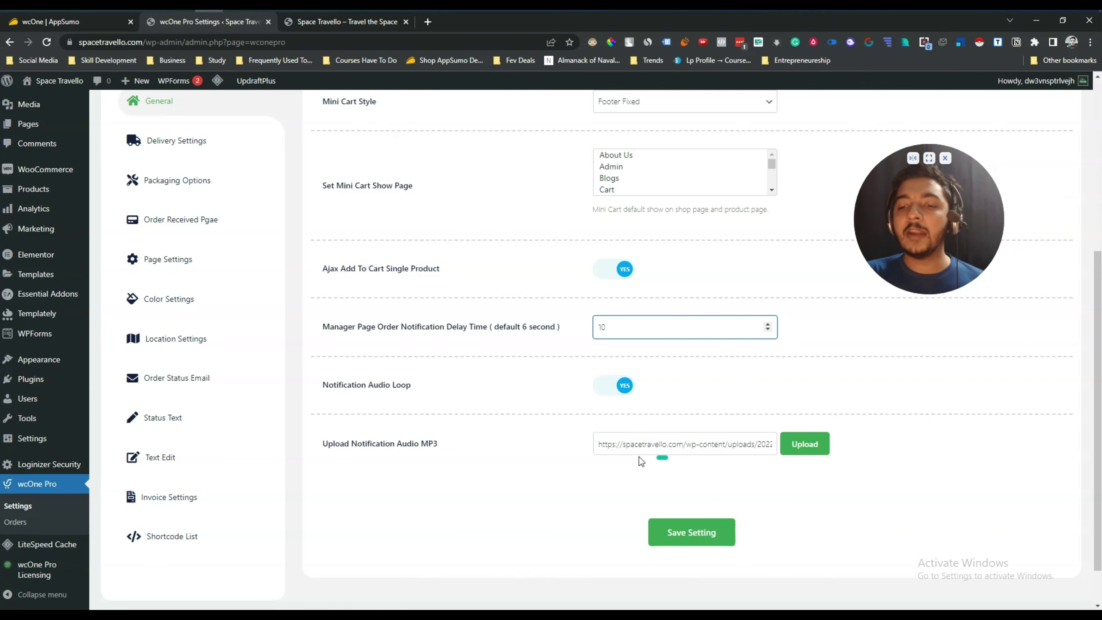
Preview so-proud-notification.mp3 in the media library for the notification audio, and close the library without choosing a file
left_click_drag(619, 447, 728, 447)
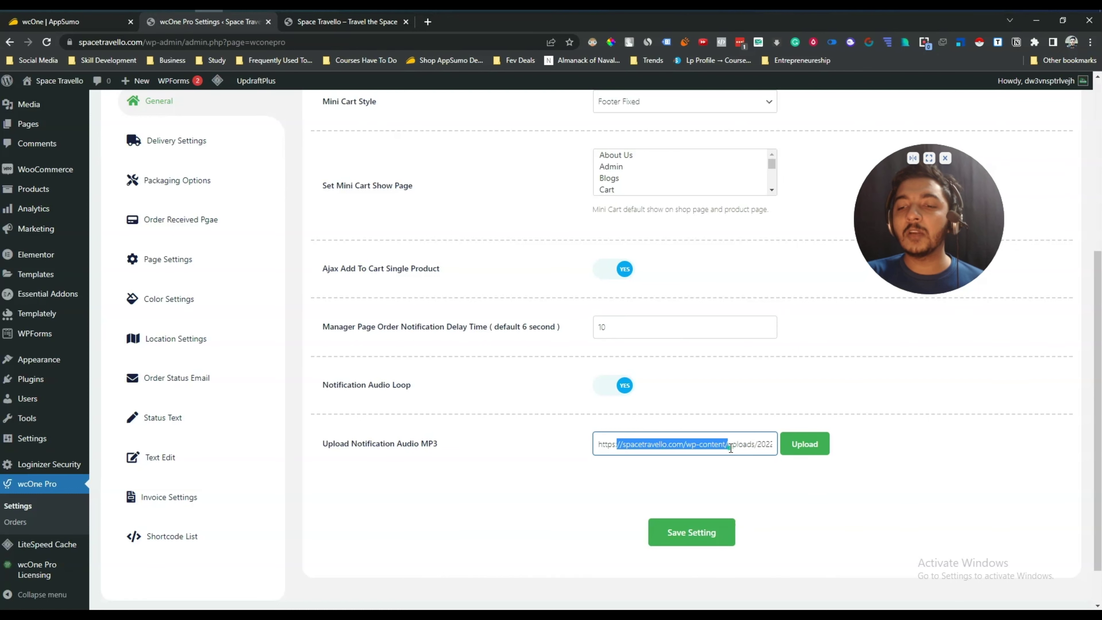
left_click(823, 449)
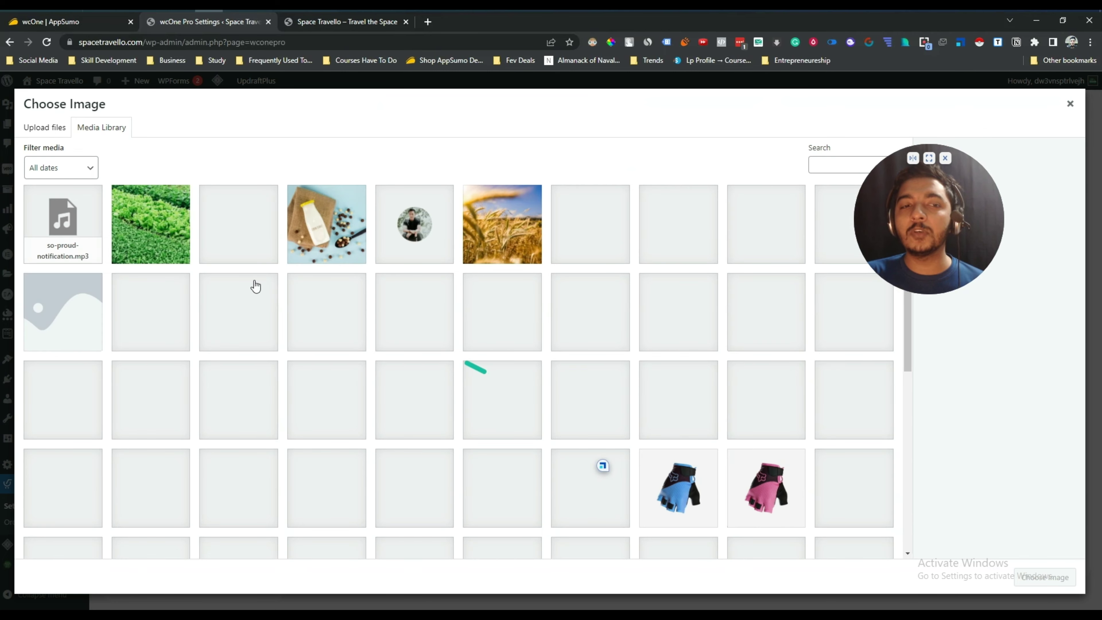
left_click(68, 224)
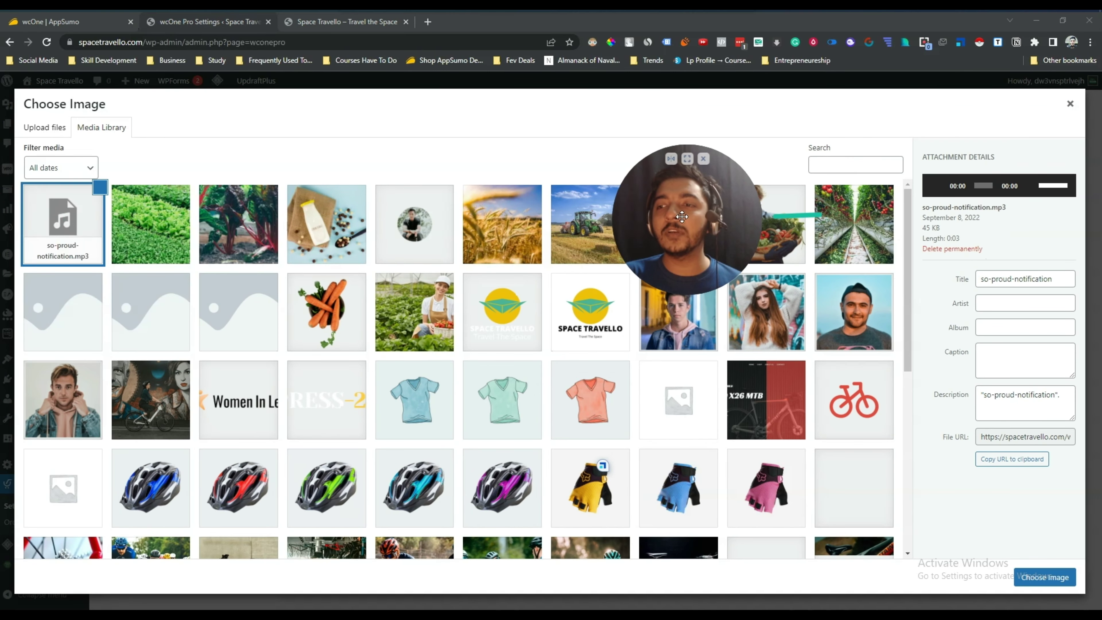
left_click(938, 186)
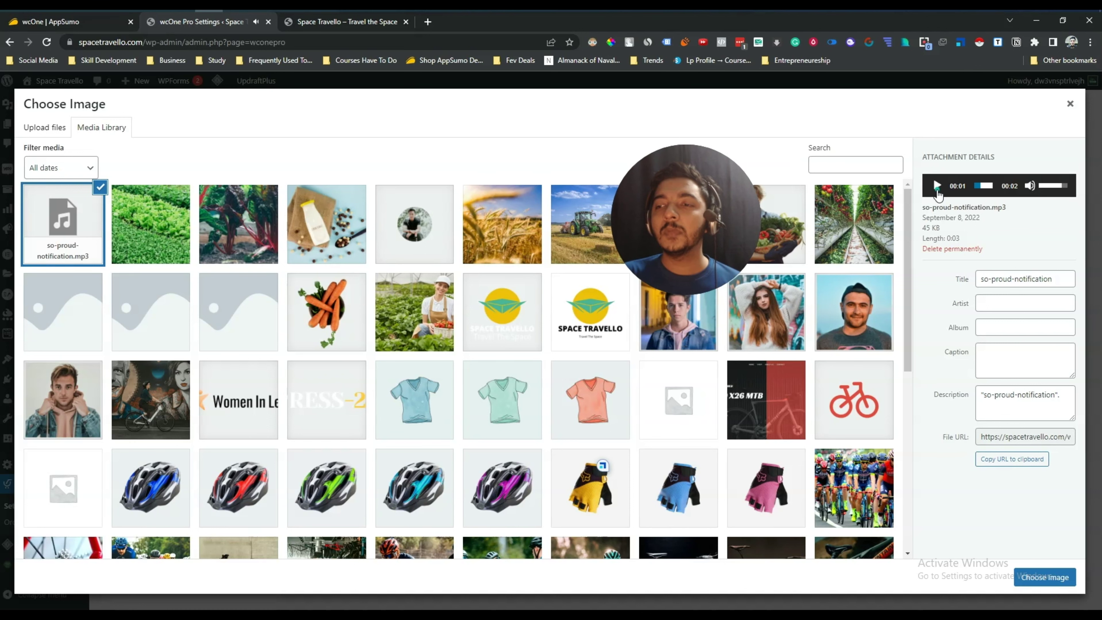
left_click(1070, 103)
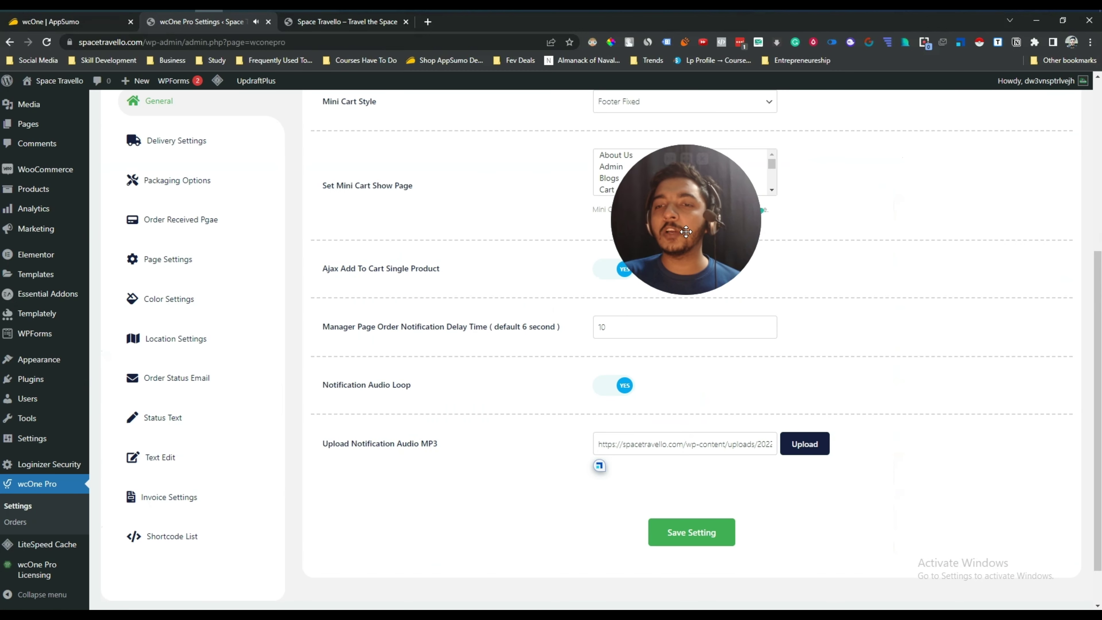
left_click_drag(685, 232, 943, 252)
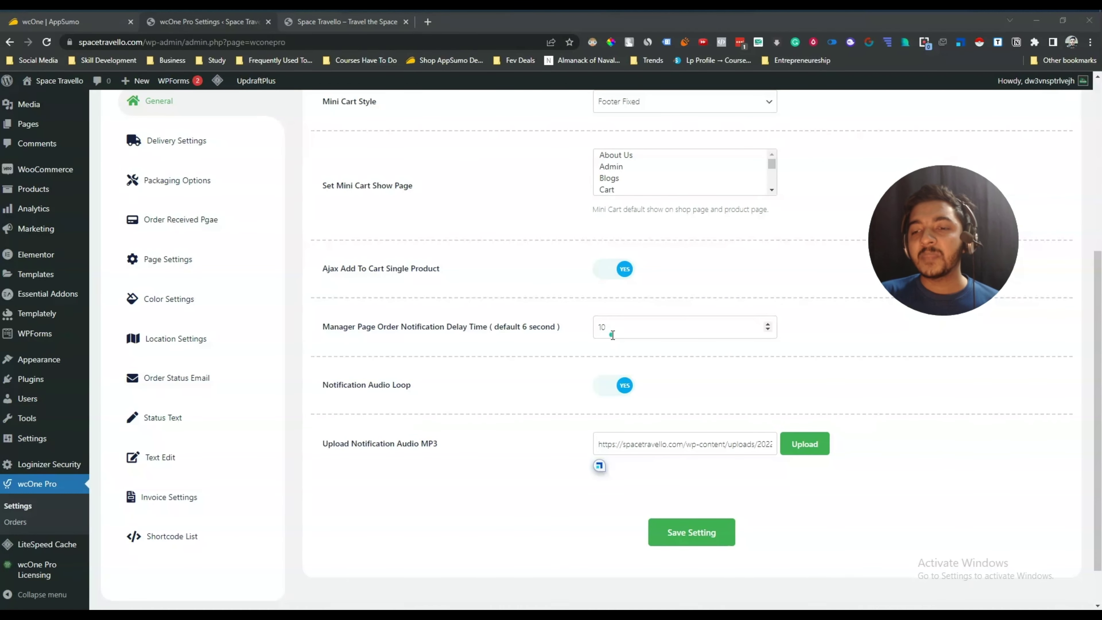
key("Return")
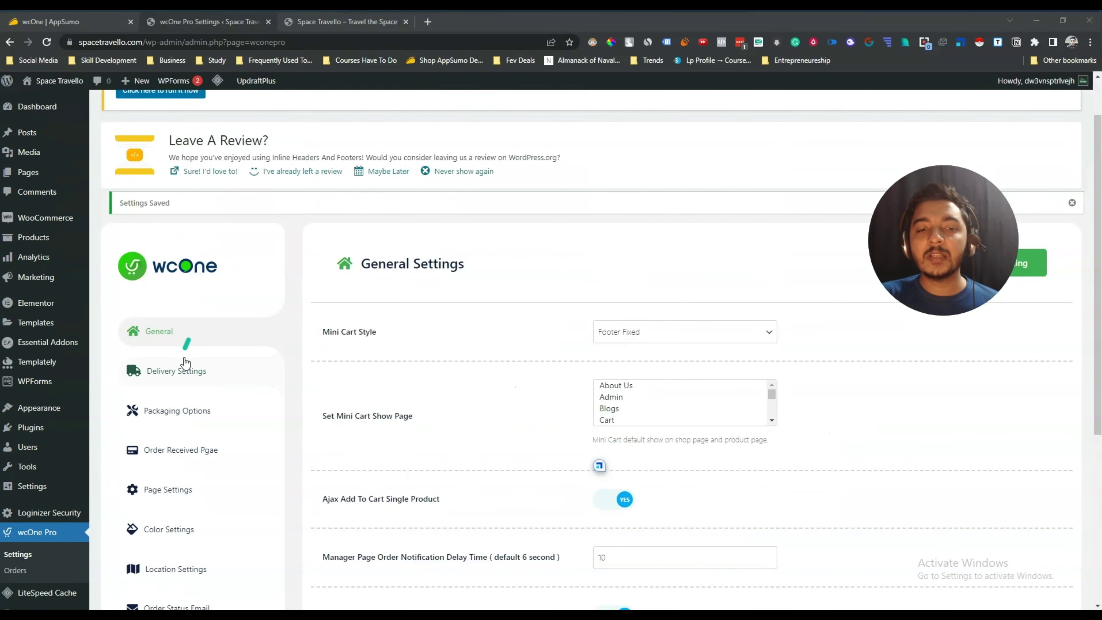
Open the Delivery Settings and check the available delivery options, keeping Delivery/Pickup Both selected
left_click(184, 372)
scroll(559, 342, "down", 4)
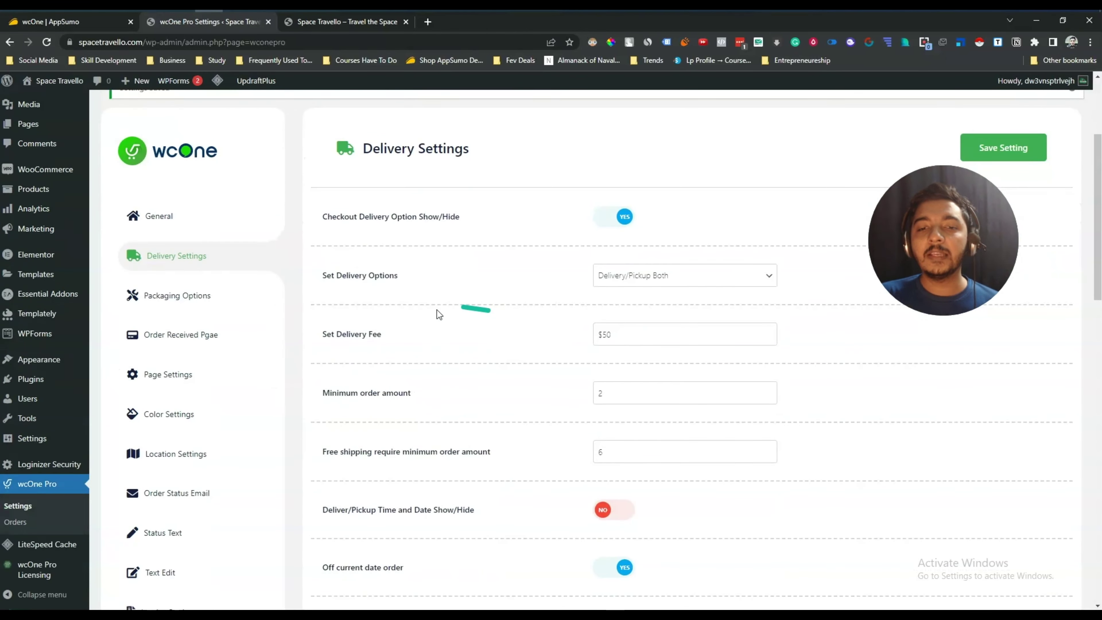
scroll(504, 495, "down", 2)
scroll(505, 489, "up", 7)
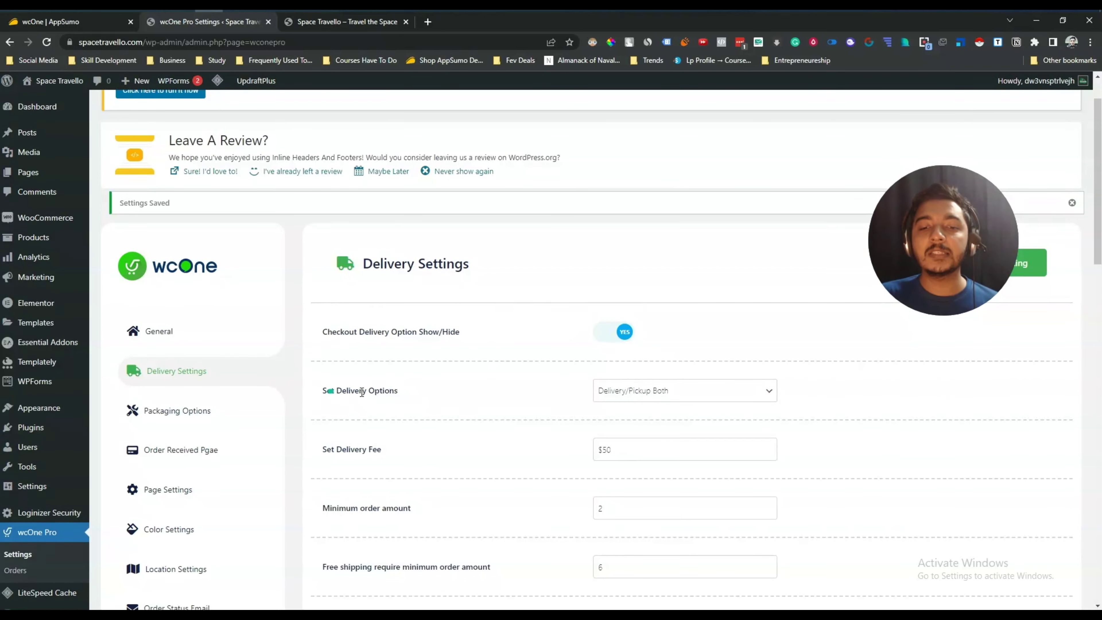
scroll(576, 386, "down", 1)
left_click(676, 332)
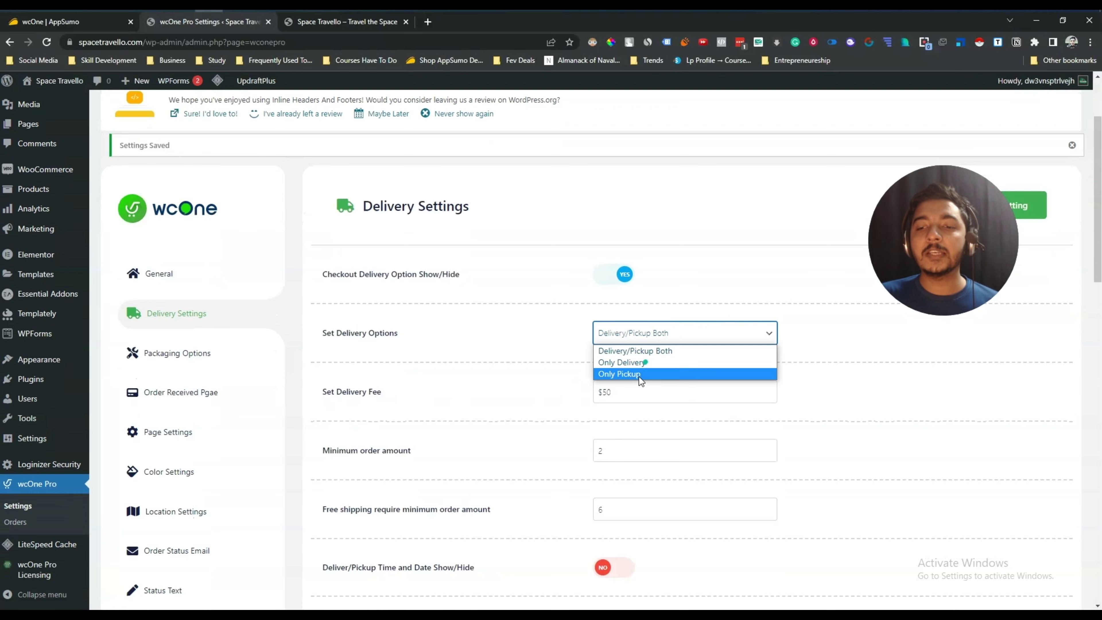
left_click(645, 352)
Review the delivery fee, minimum order amounts, date and pre-order toggles, and the delivery/pickup time option note
scroll(423, 354, "down", 2)
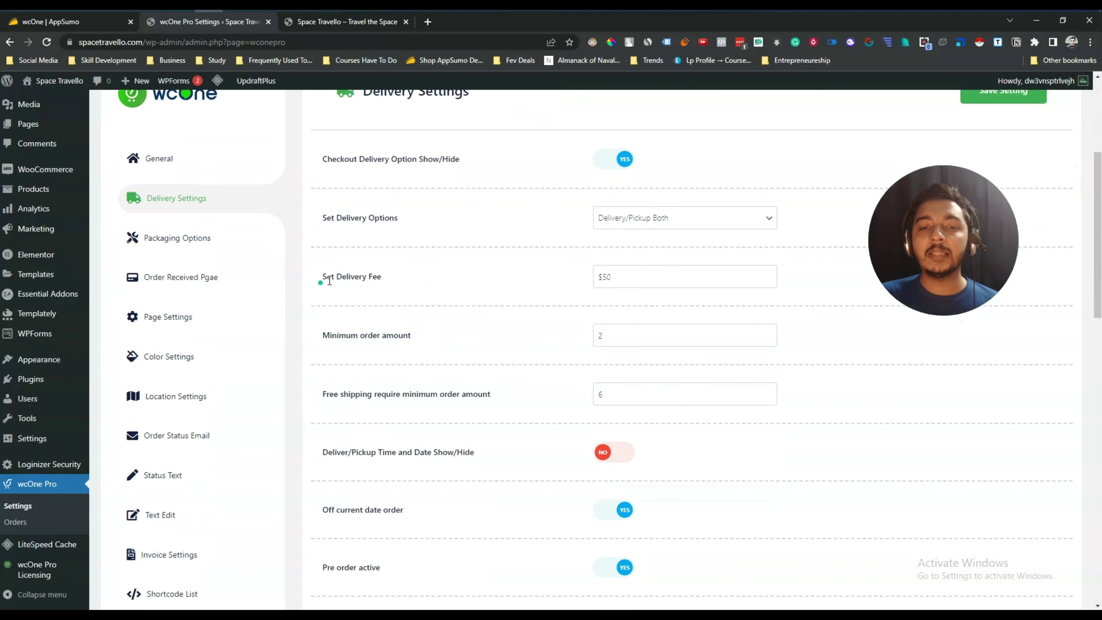
left_click(621, 276)
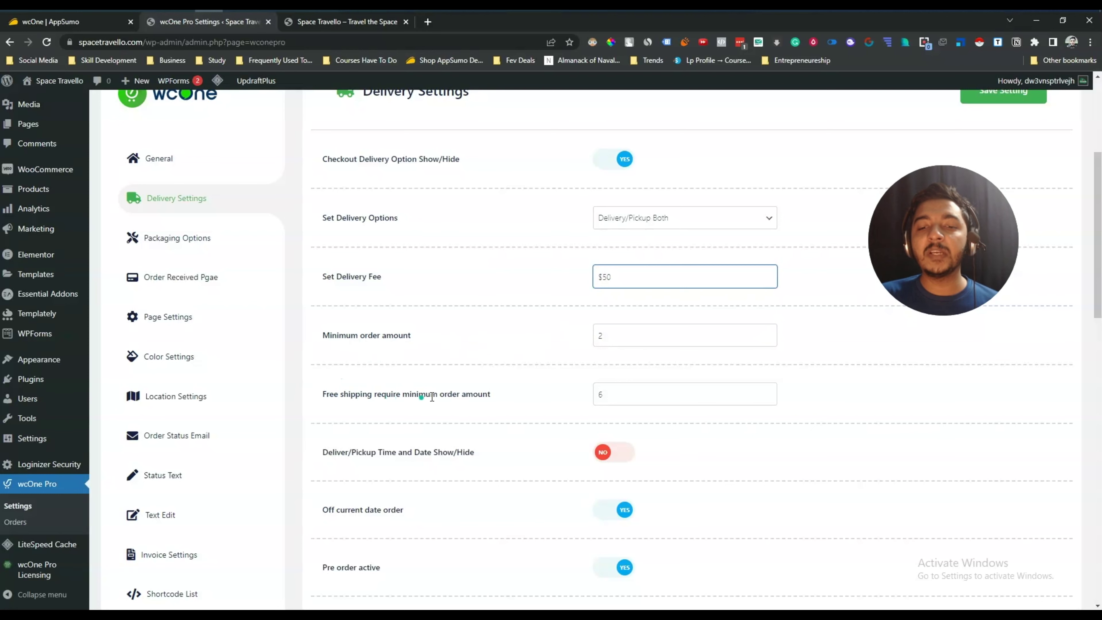
scroll(510, 393, "down", 2)
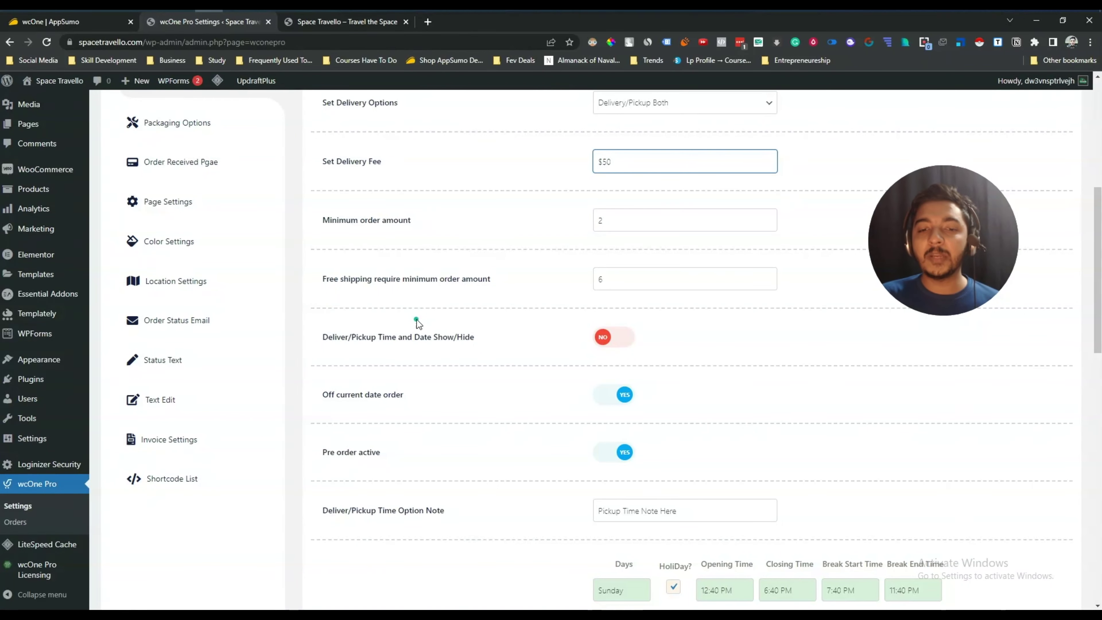
scroll(416, 319, "down", 2)
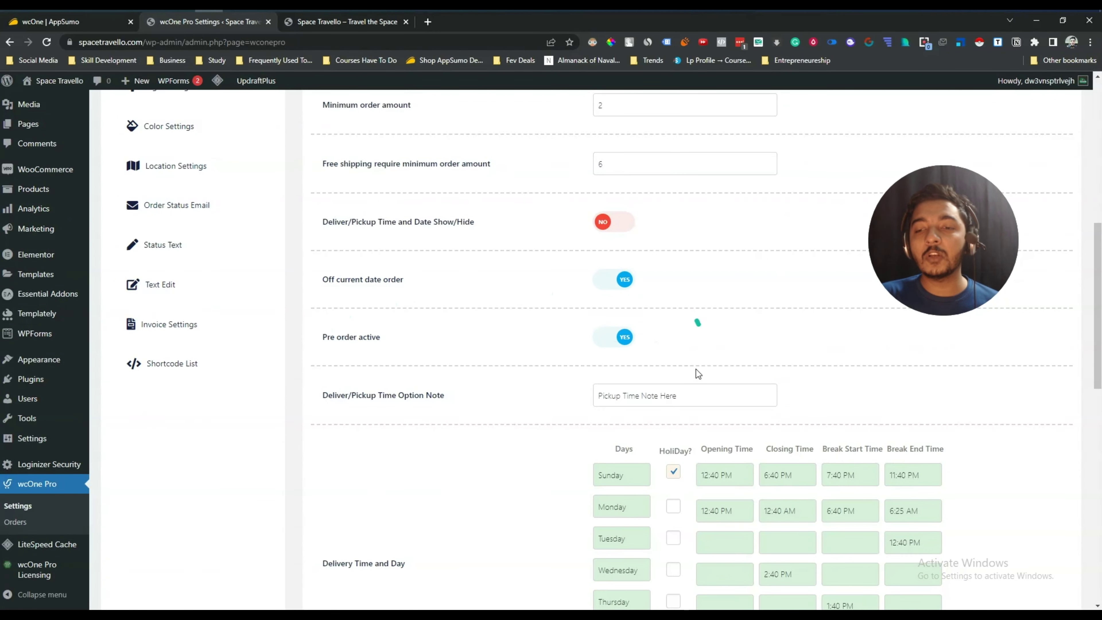
scroll(513, 395, "down", 1)
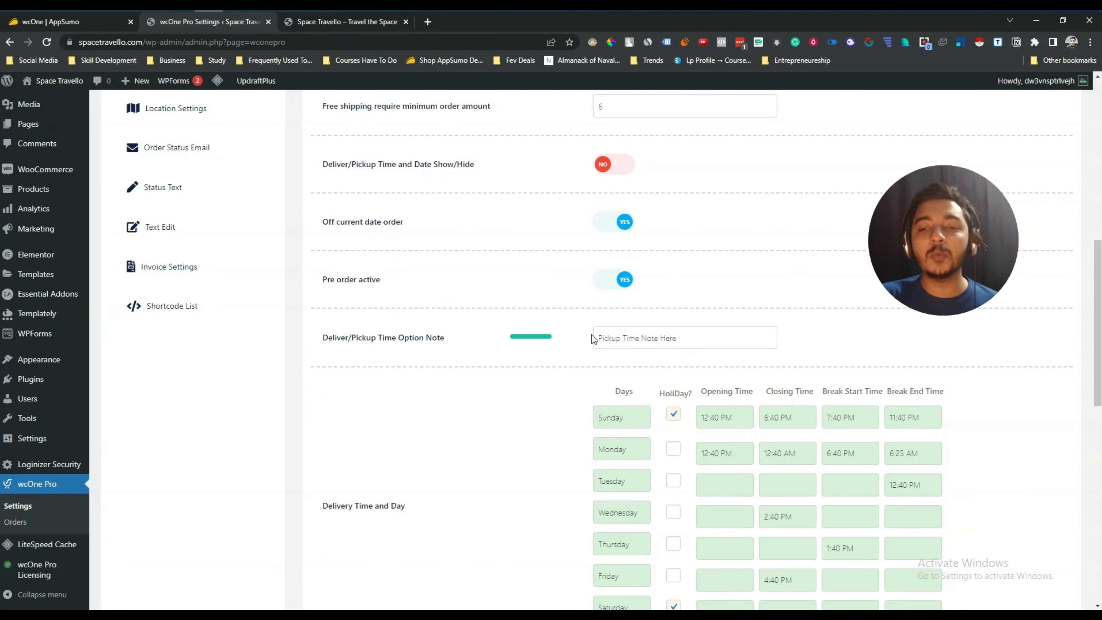
scroll(591, 334, "down", 2)
left_click_drag(618, 216, 677, 219)
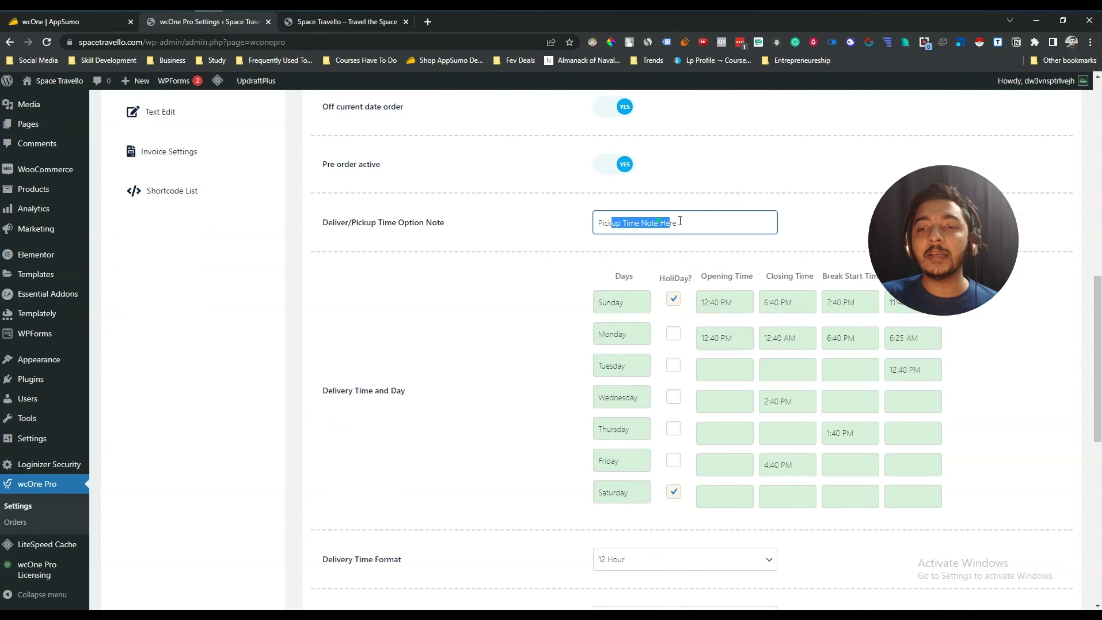
left_click(690, 221)
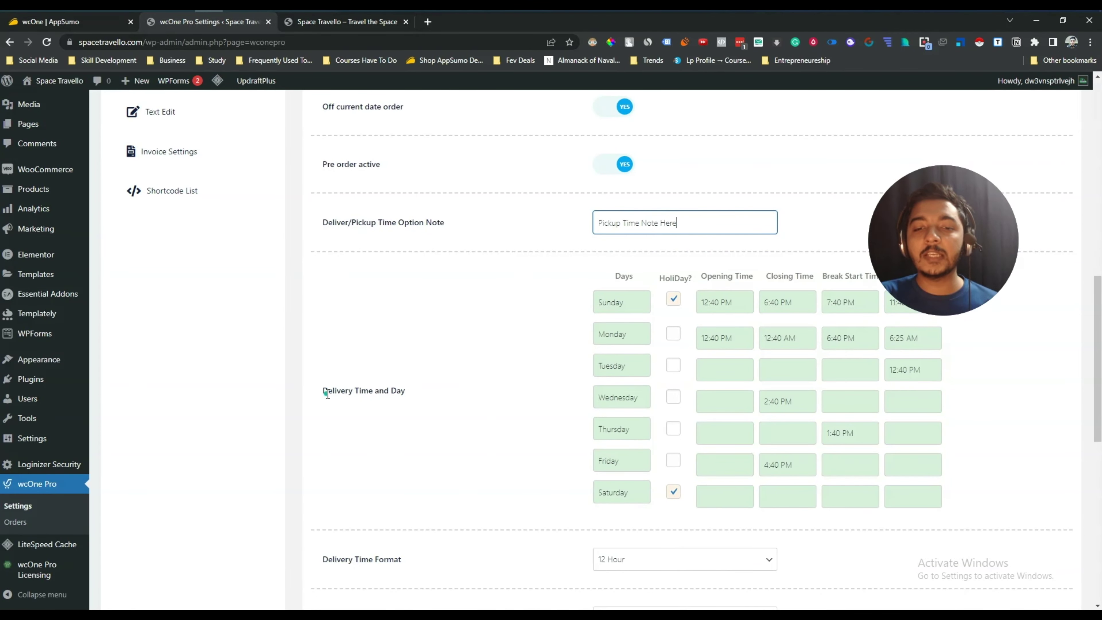
Examine the Delivery Time and Day schedule, including the holiday checkboxes and the opening, closing and break time columns
left_click_drag(327, 392, 404, 391)
left_click(408, 380)
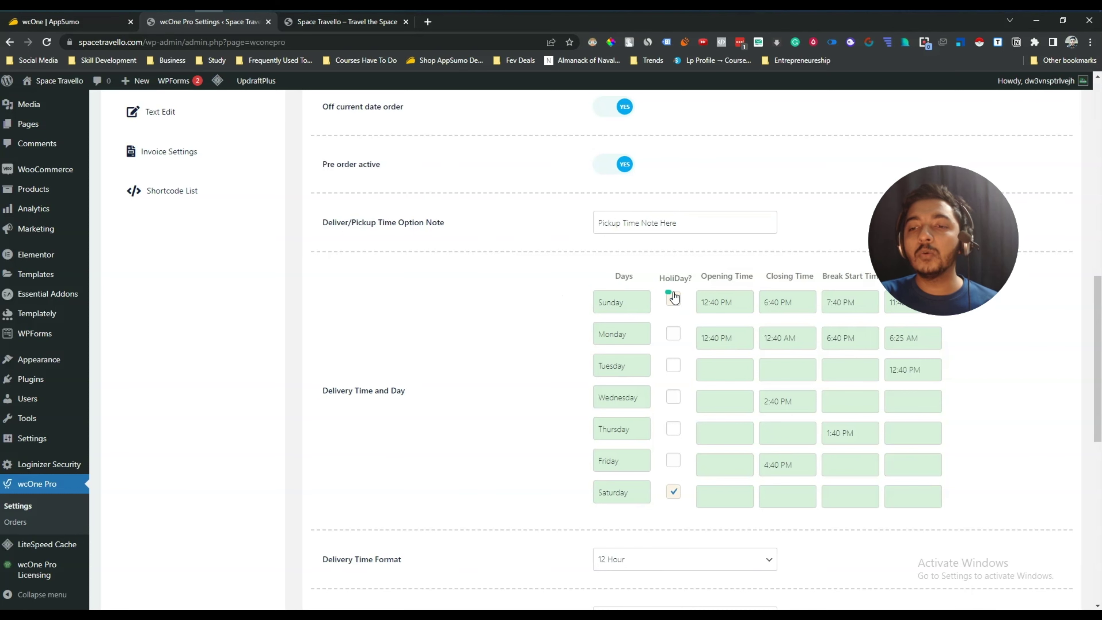
scroll(689, 317, "up", 3)
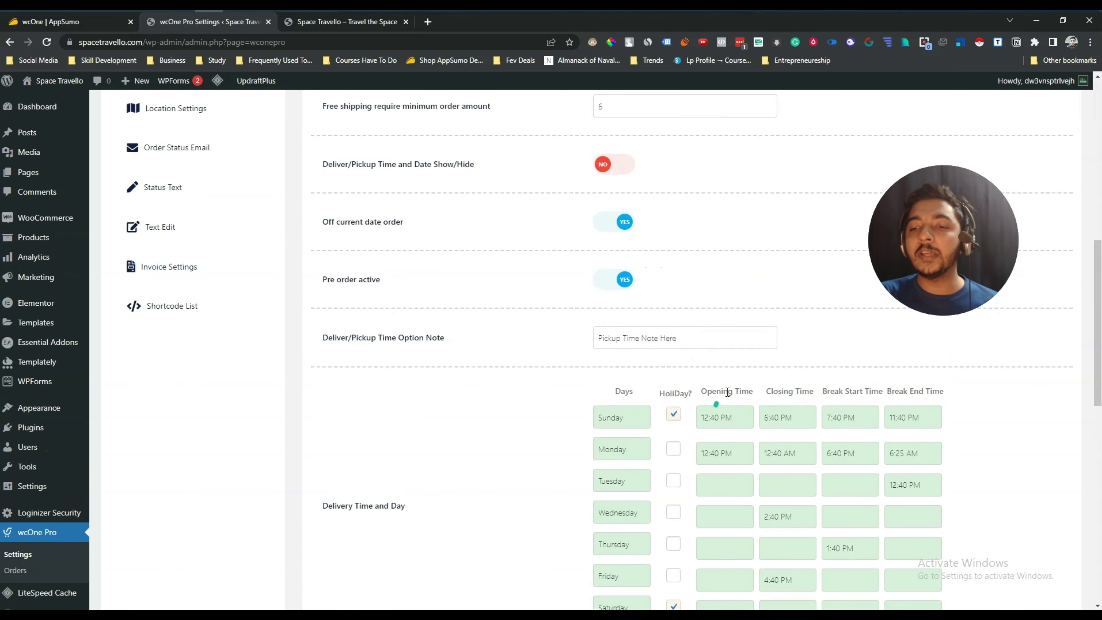
left_click_drag(710, 386, 972, 393)
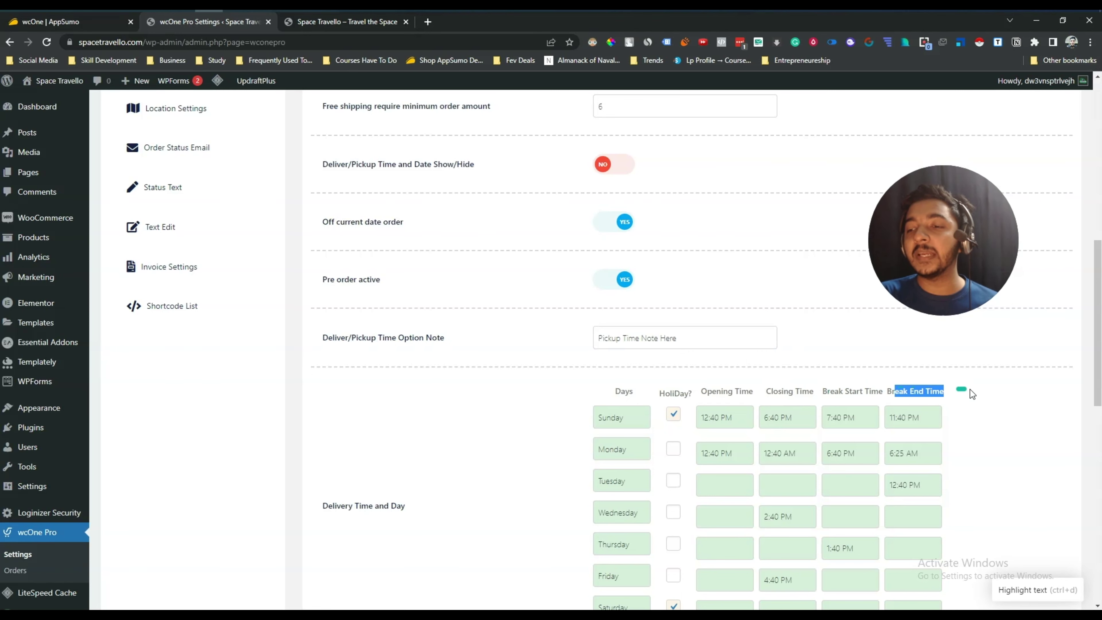
scroll(970, 390, "down", 3)
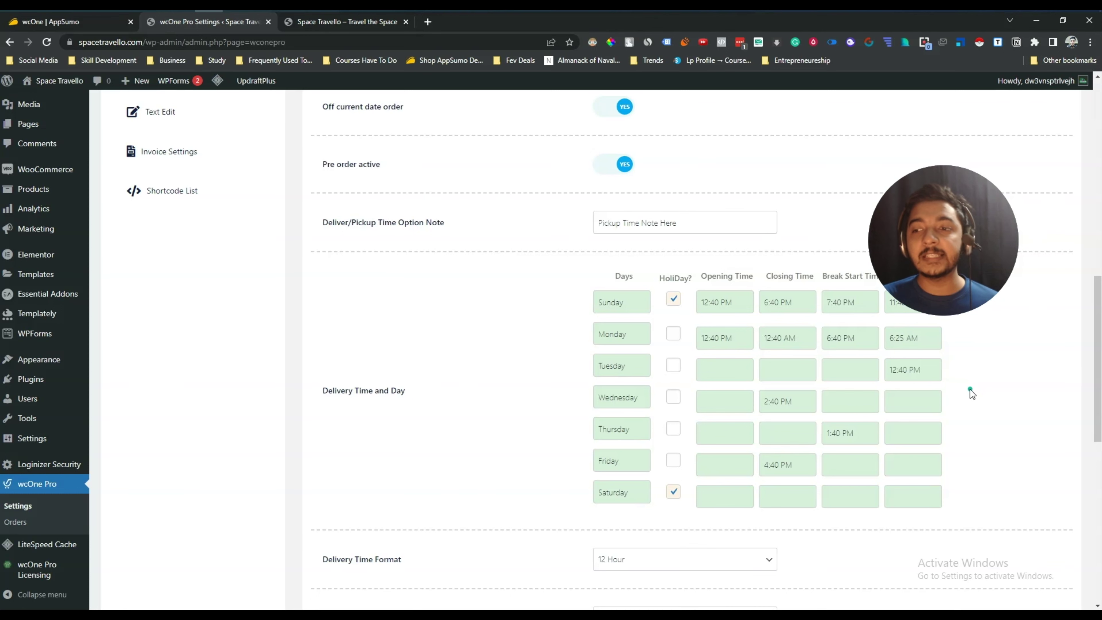
Review the delivery time format, time slot, order limit, pre-order days limit and delivery directions map settings
scroll(970, 393, "down", 5)
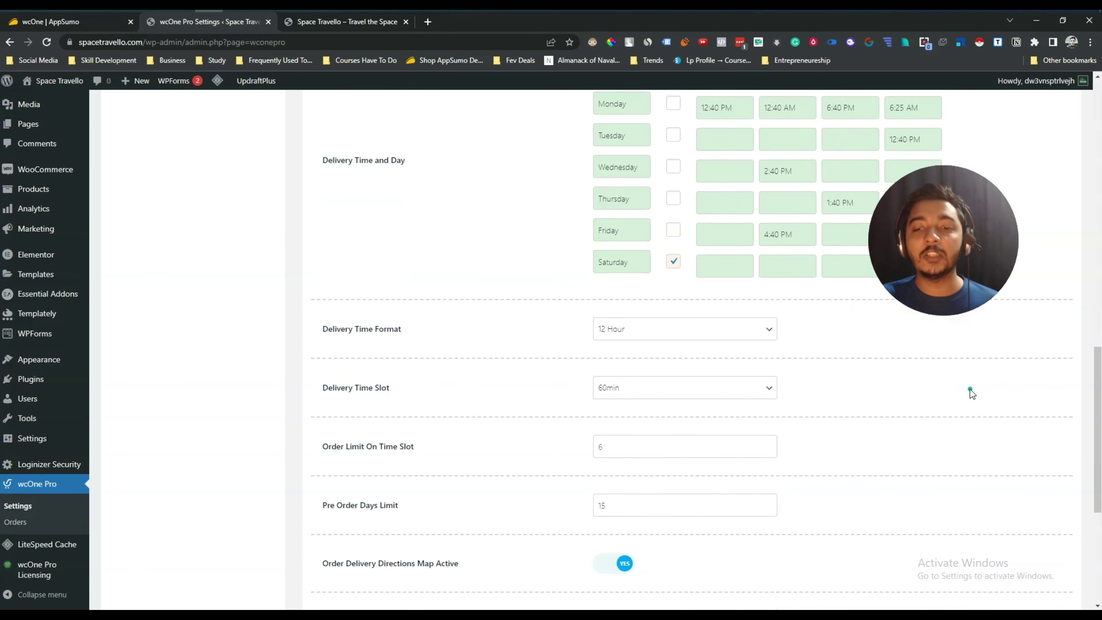
left_click_drag(350, 333, 443, 333)
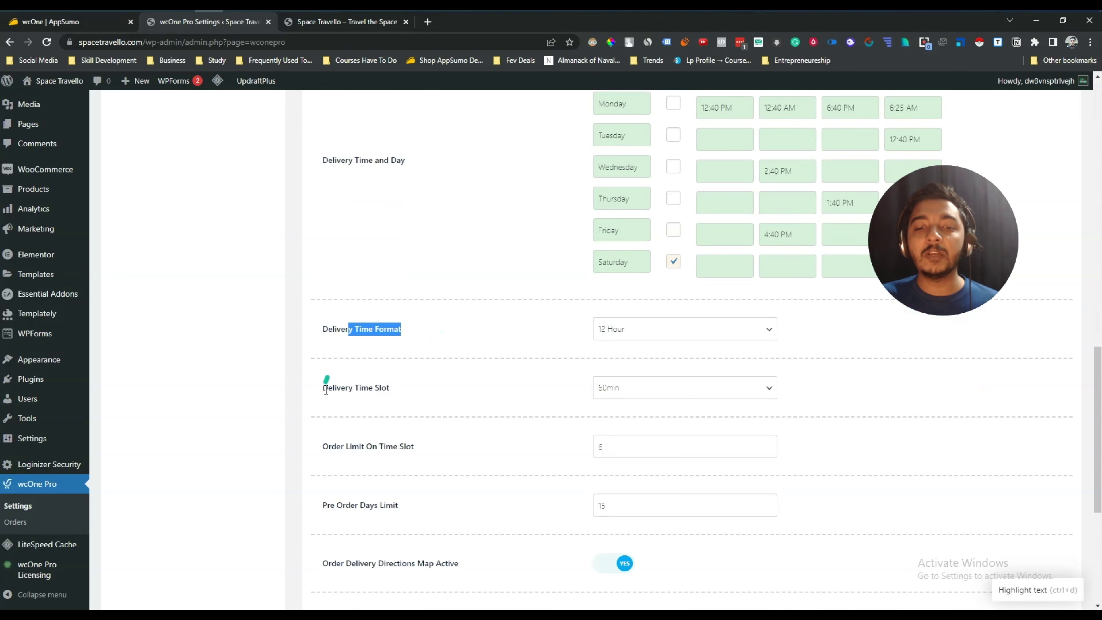
left_click_drag(326, 383, 398, 390)
scroll(346, 399, "down", 1)
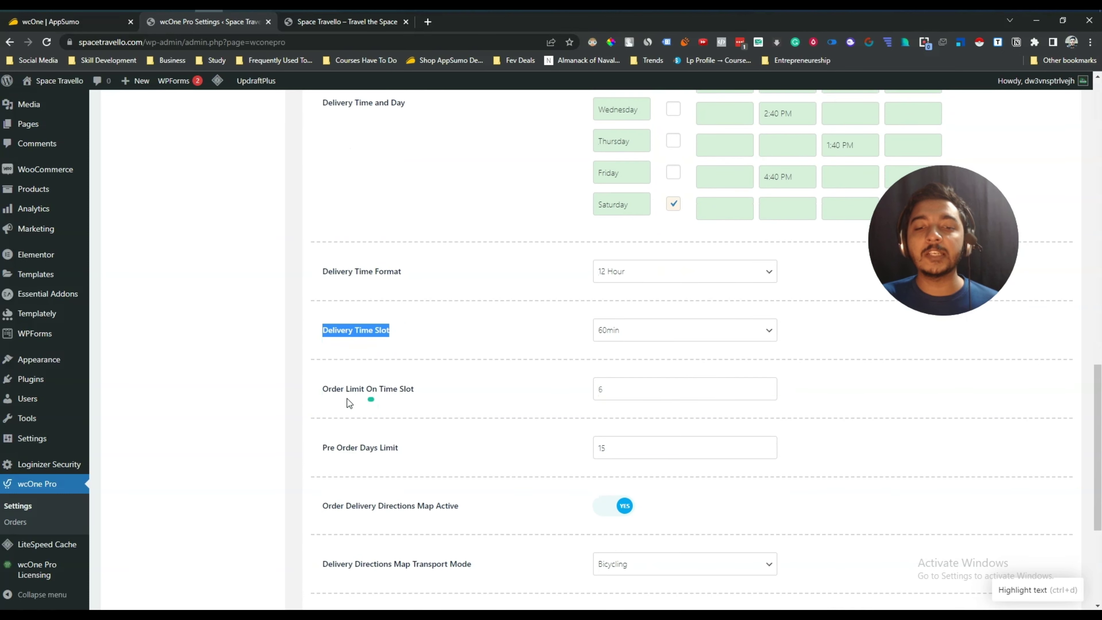
left_click_drag(329, 389, 420, 388)
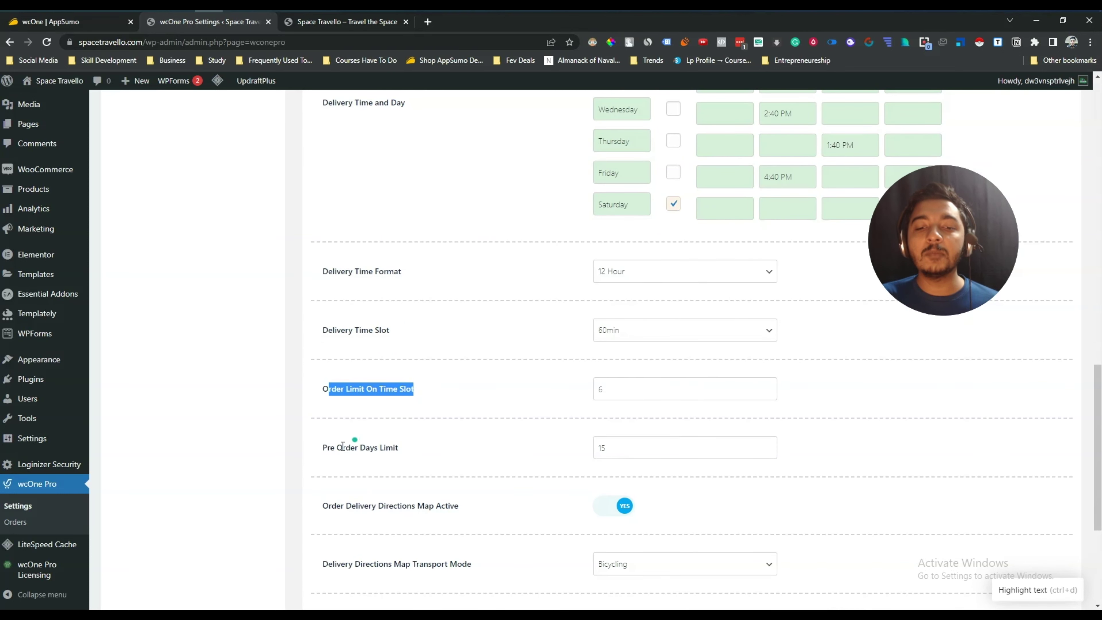
left_click_drag(329, 450, 401, 449)
scroll(401, 448, "down", 3)
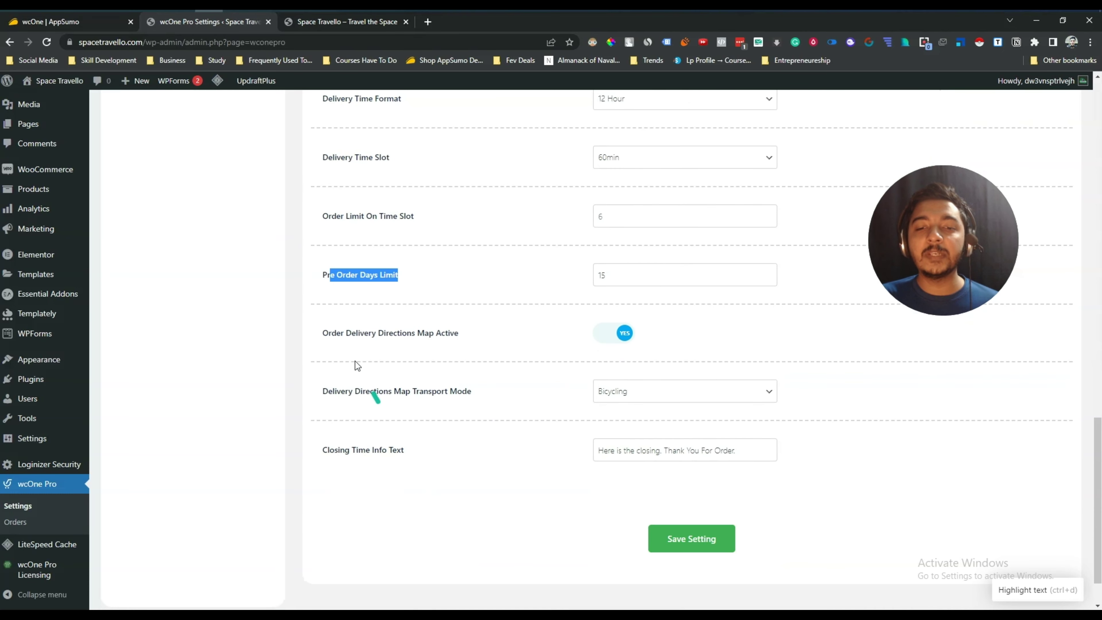
left_click_drag(323, 332, 467, 334)
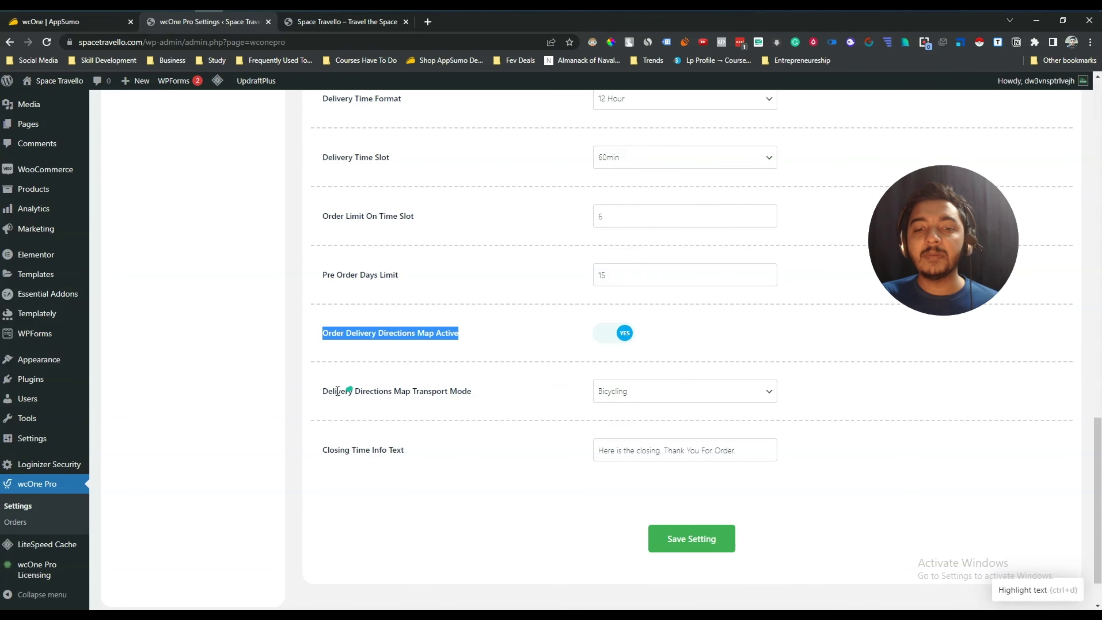
left_click_drag(374, 391, 471, 392)
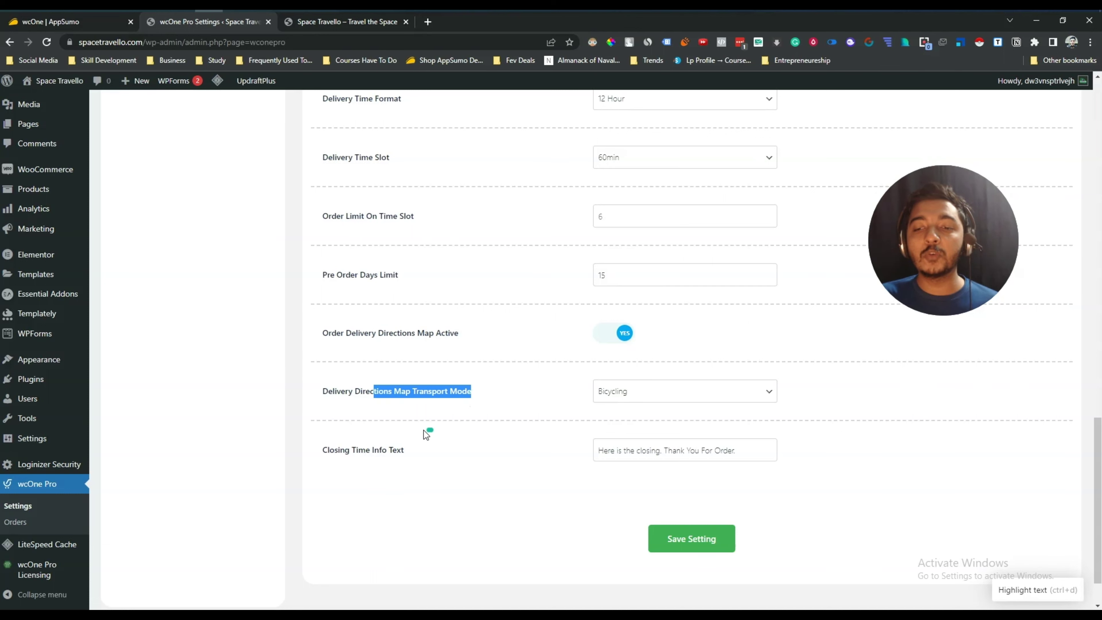
Check the transport modes for the delivery directions map, keeping Bicycling, and review the closing time info text
left_click(635, 391)
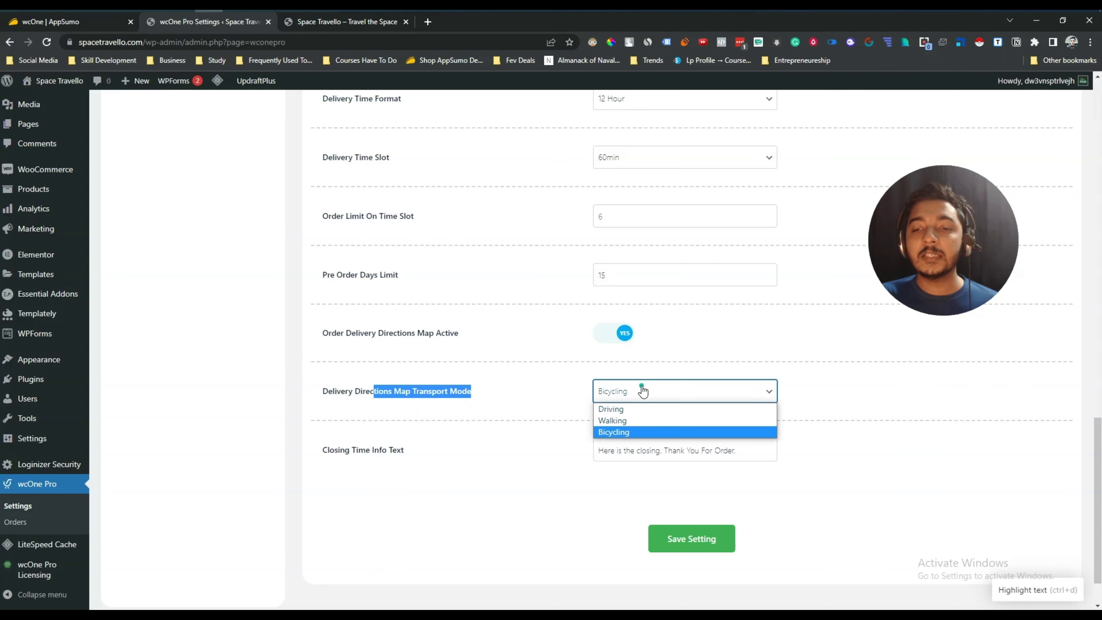
left_click(584, 437)
left_click_drag(322, 452, 411, 450)
left_click_drag(622, 445, 774, 448)
left_click(772, 447)
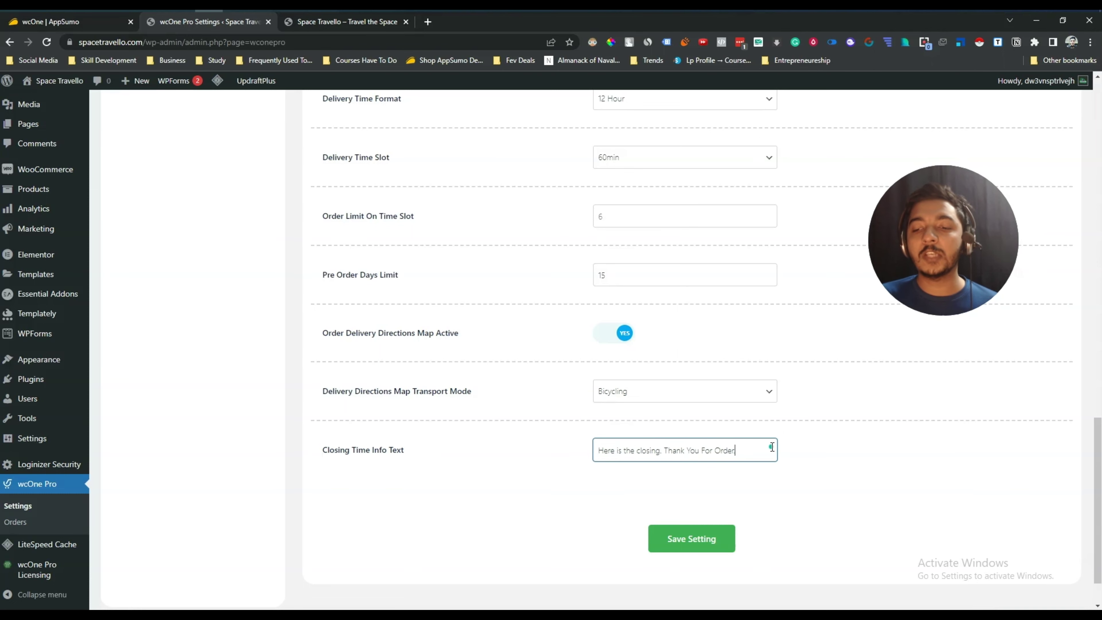
Look over the Packaging Options and the Order Received page settings
scroll(763, 434, "up", 15)
left_click(191, 241)
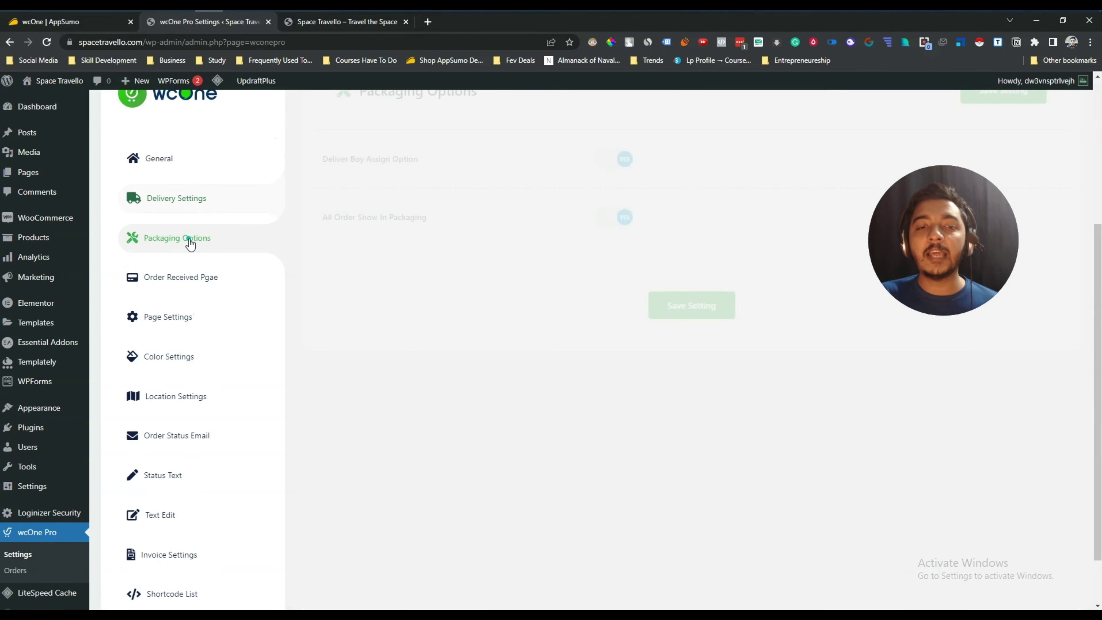
left_click(160, 278)
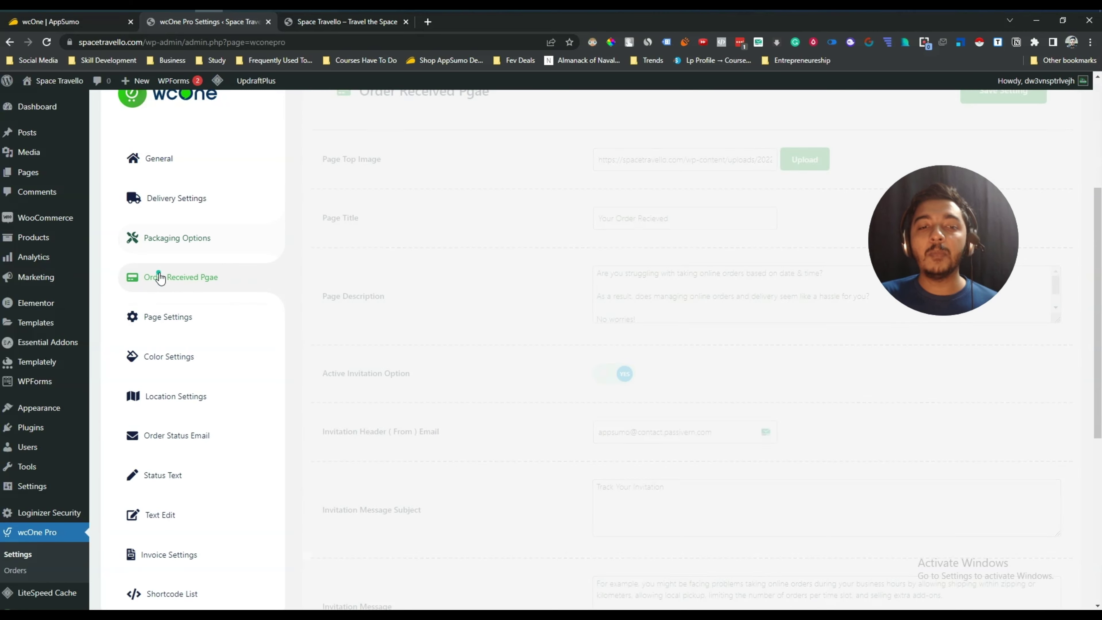
scroll(499, 278, "down", 4)
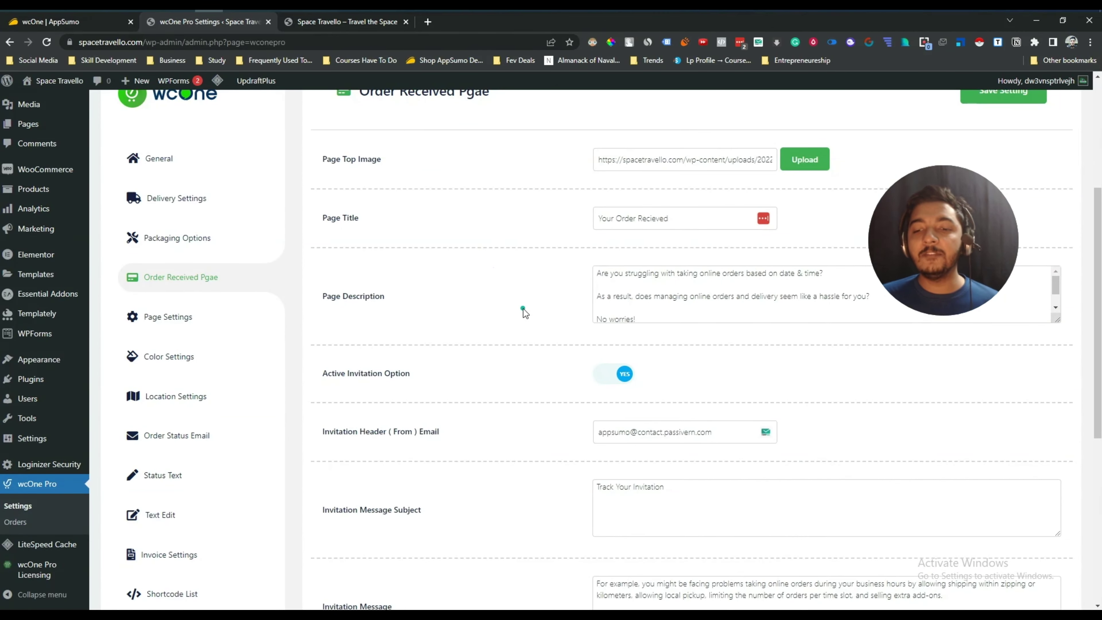
Review the manager, delivery and admin page assignments in Page Settings and the button and mini cart colors in Color Settings
left_click(189, 315)
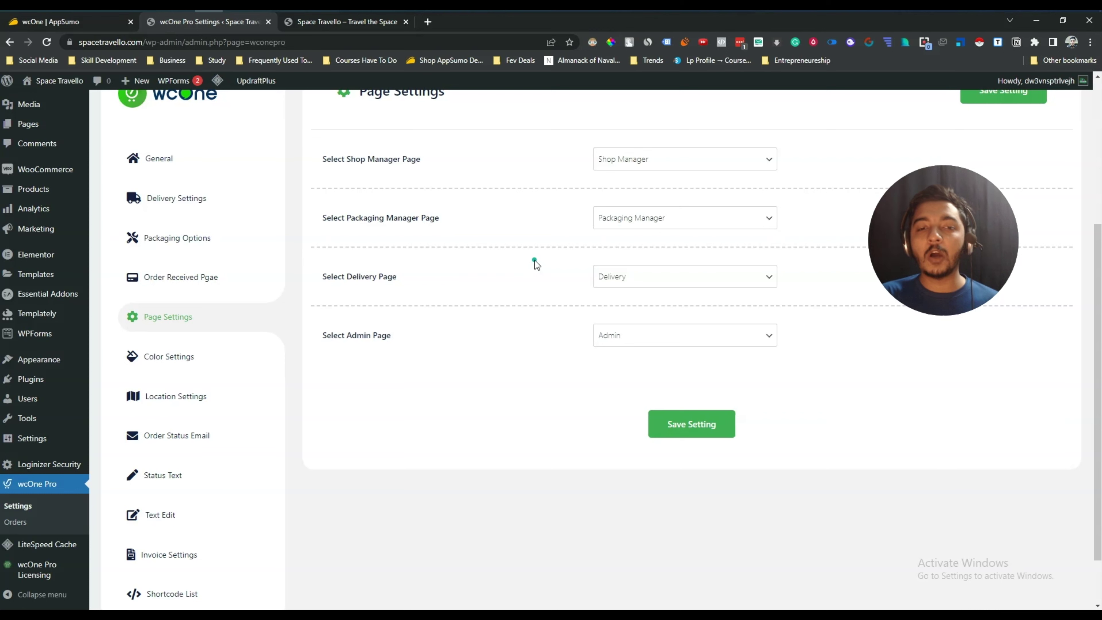
scroll(192, 429, "down", 2)
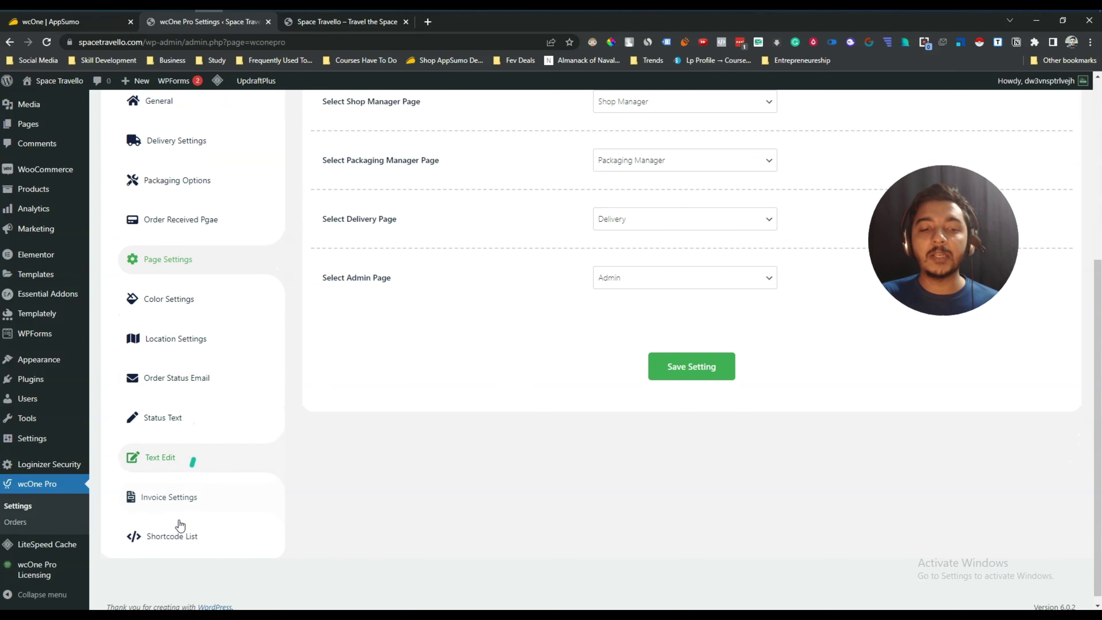
left_click(185, 299)
scroll(405, 354, "up", 5)
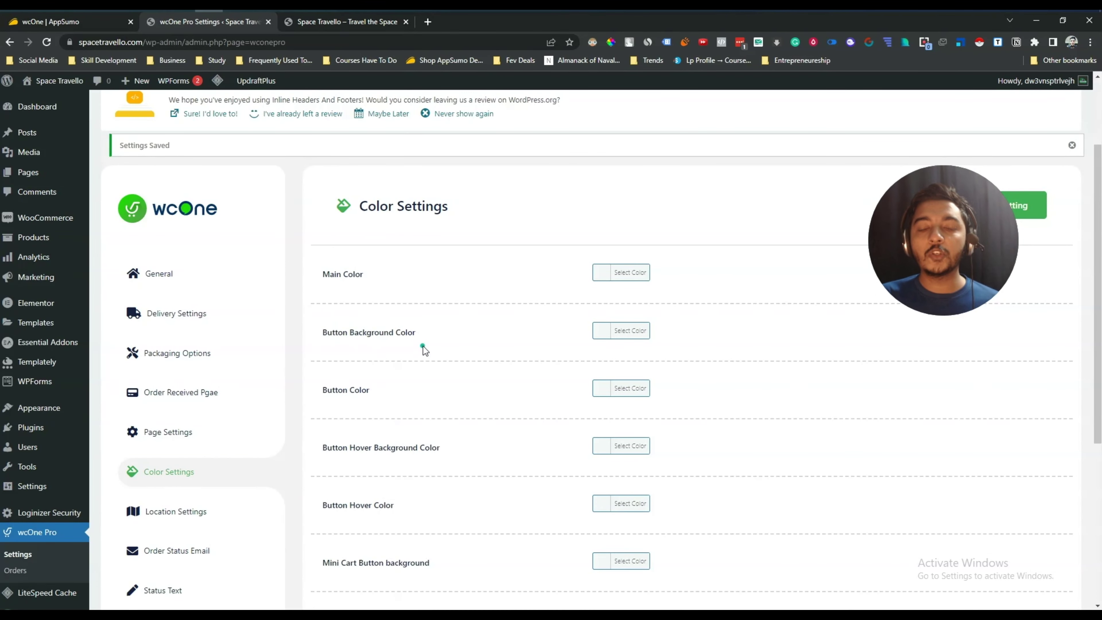
scroll(423, 347, "down", 4)
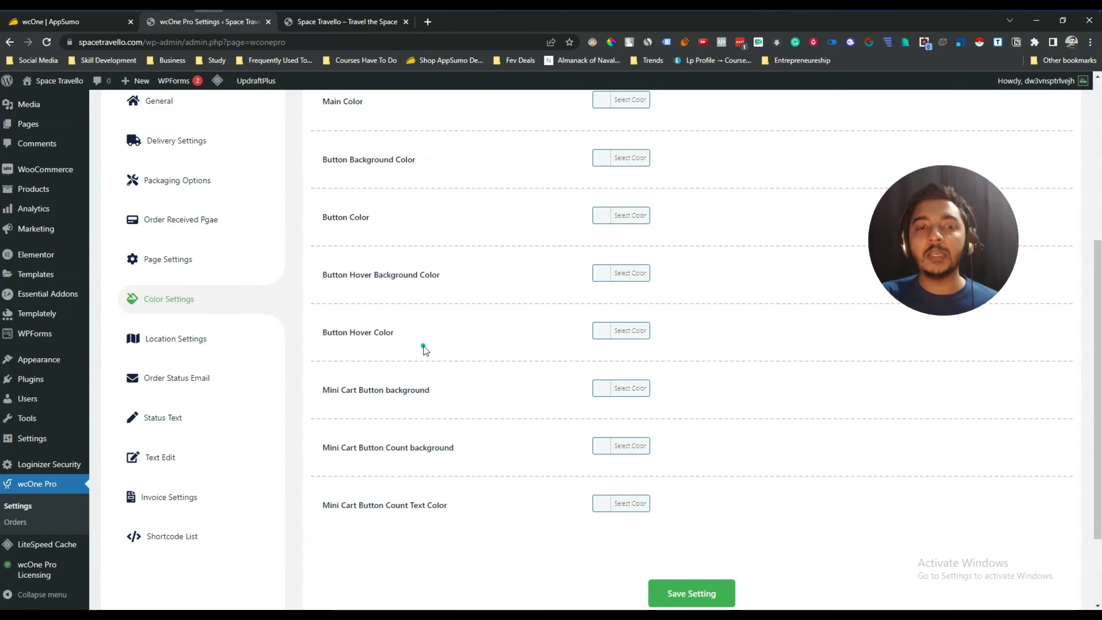
Check the Location Settings and look through the Order Status Email settings, including the subject text
left_click(207, 340)
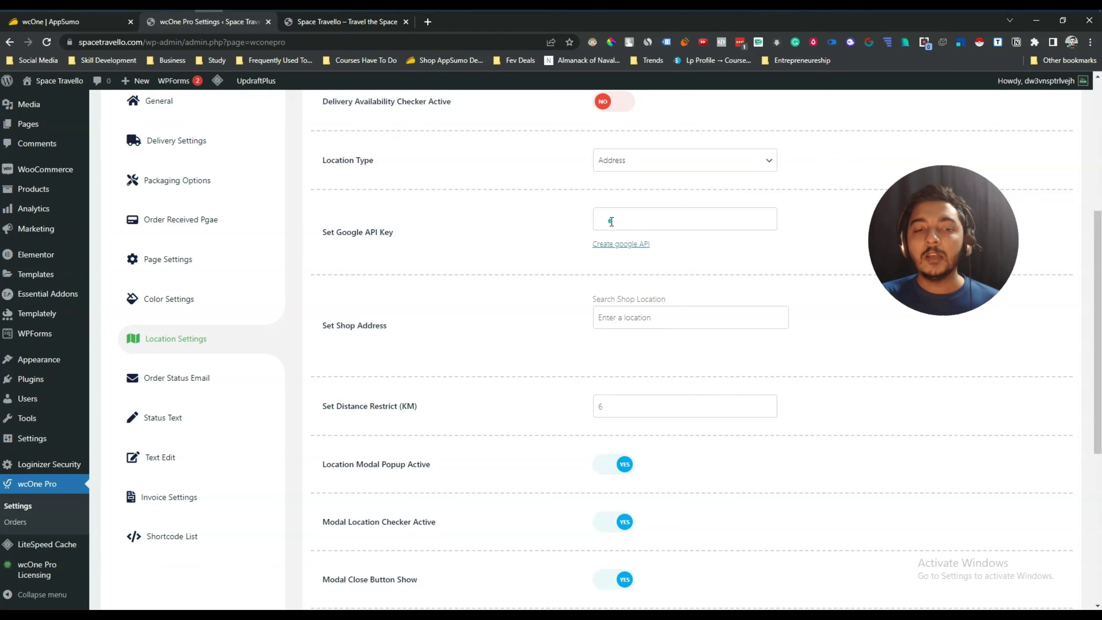
left_click(179, 384)
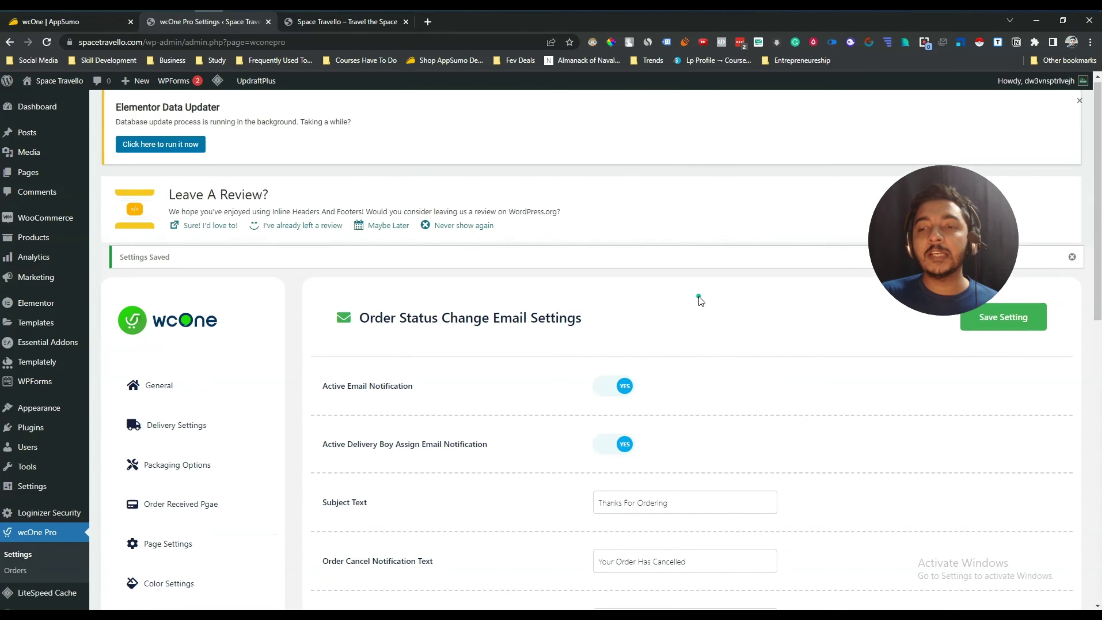
scroll(647, 336, "down", 4)
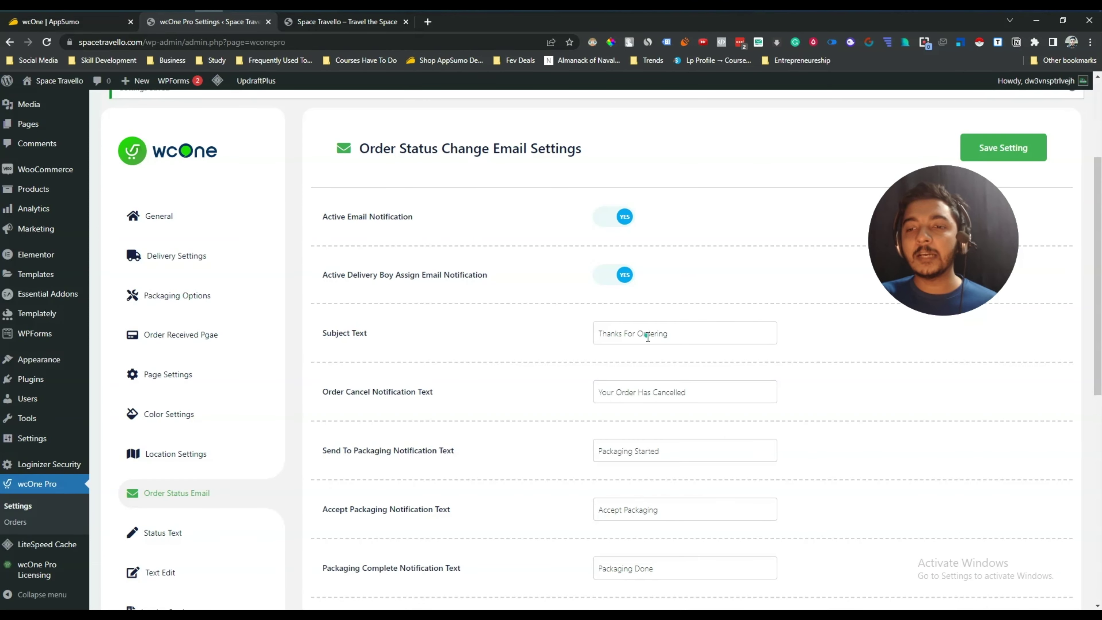
left_click_drag(600, 335, 668, 335)
left_click(667, 336)
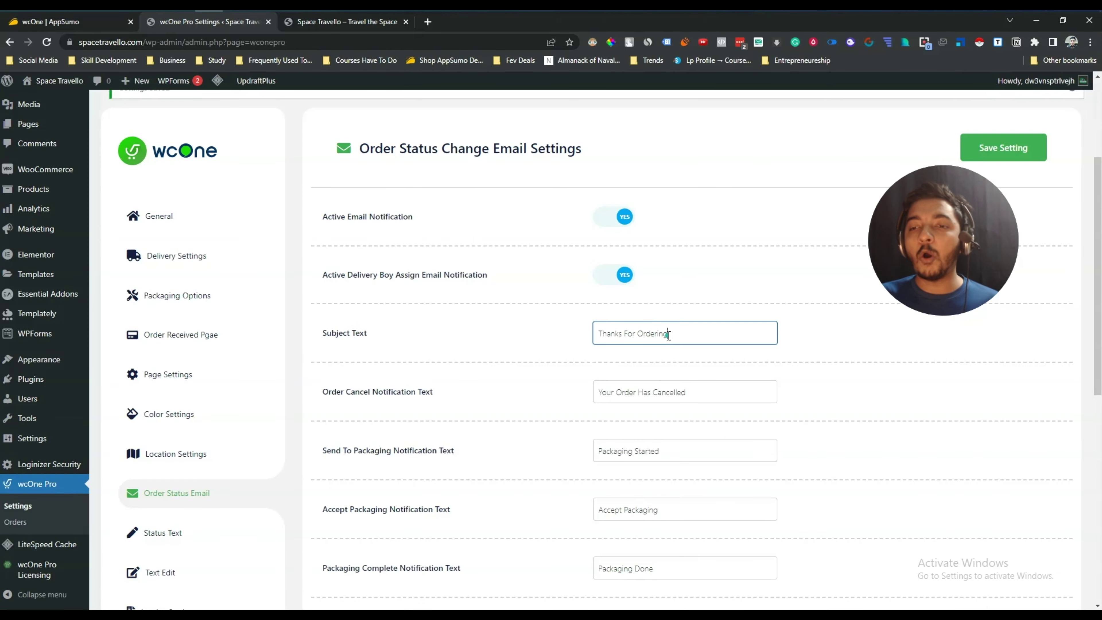
scroll(666, 335, "down", 9)
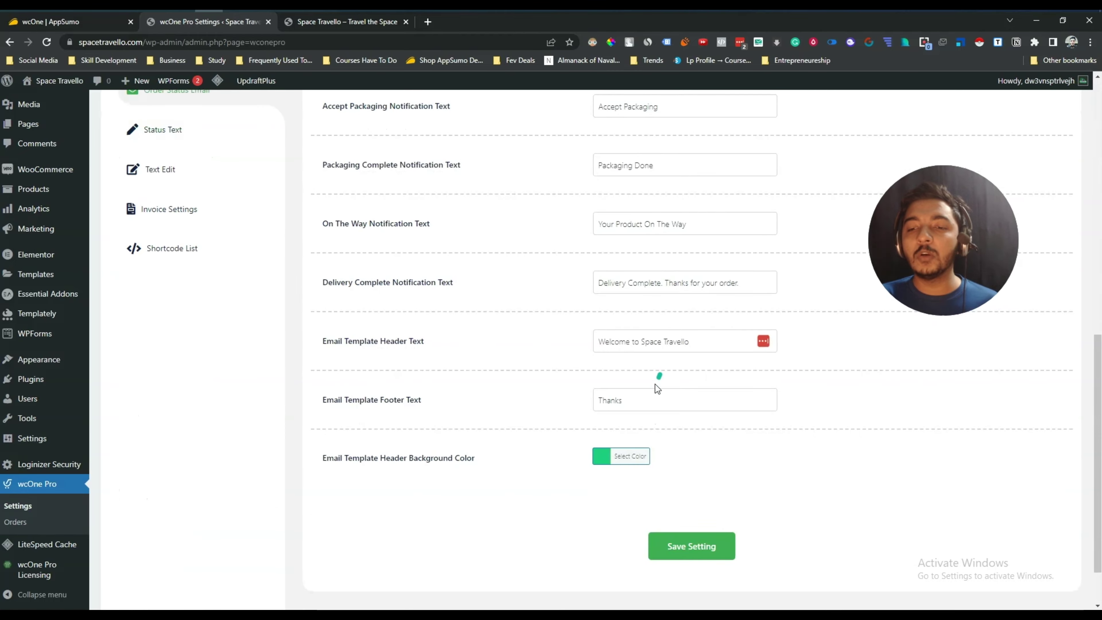
Examine the order status notification texts for cancellation, packaging, on-the-way and delivery completion, plus the email template options
scroll(655, 384, "up", 7)
left_click_drag(337, 277, 434, 276)
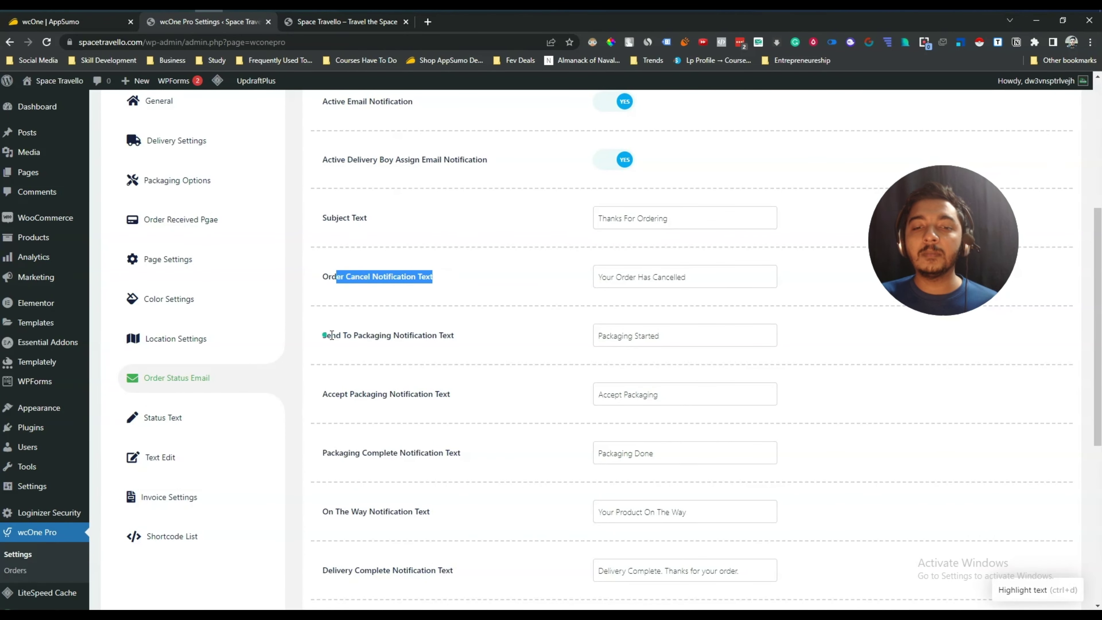
left_click_drag(345, 335, 451, 335)
left_click(324, 475)
scroll(324, 476, "down", 1)
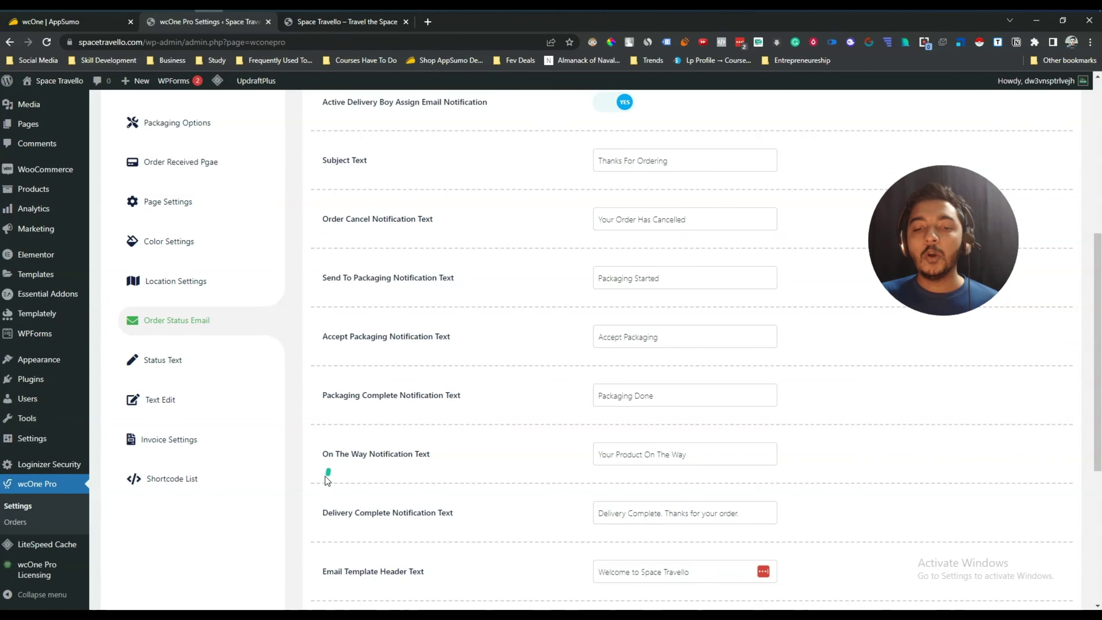
left_click_drag(324, 460, 447, 454)
scroll(448, 454, "down", 4)
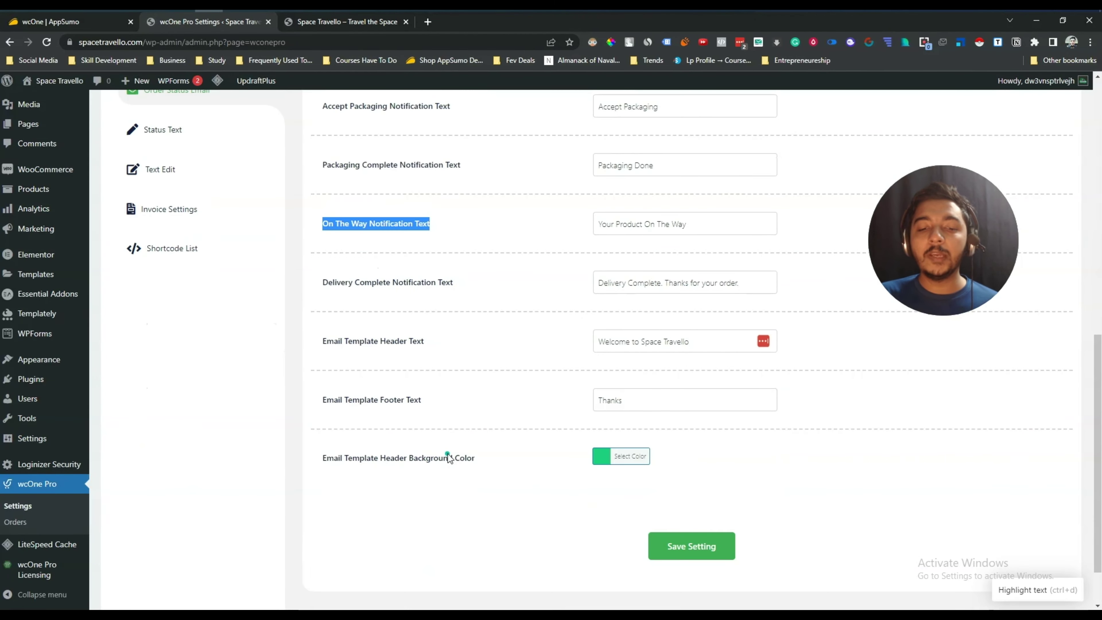
scroll(496, 387, "up", 2)
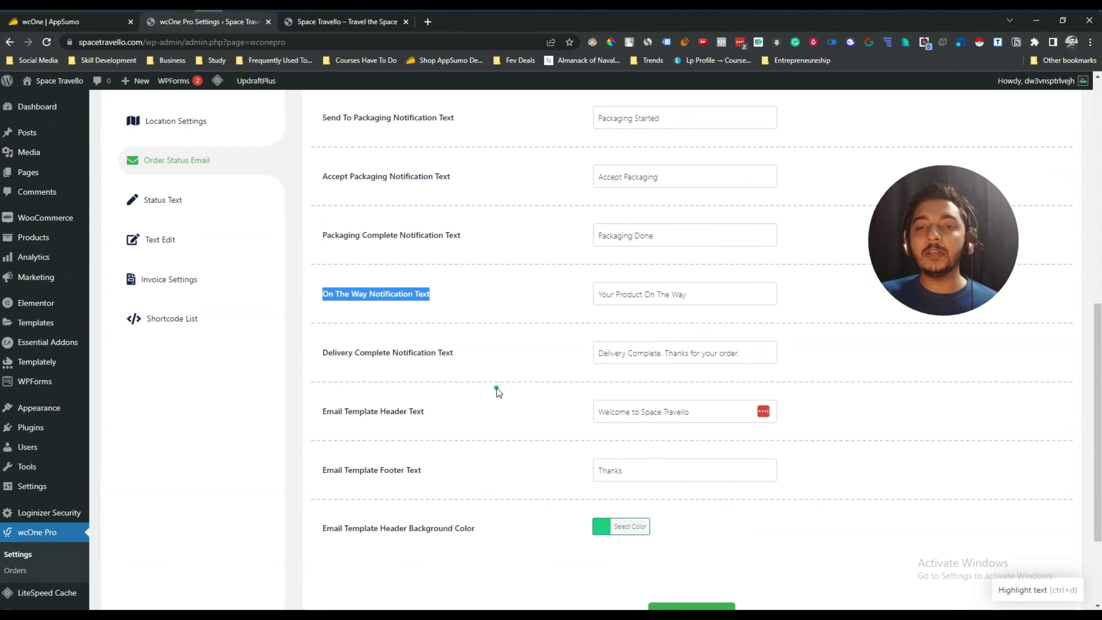
scroll(496, 387, "up", 1)
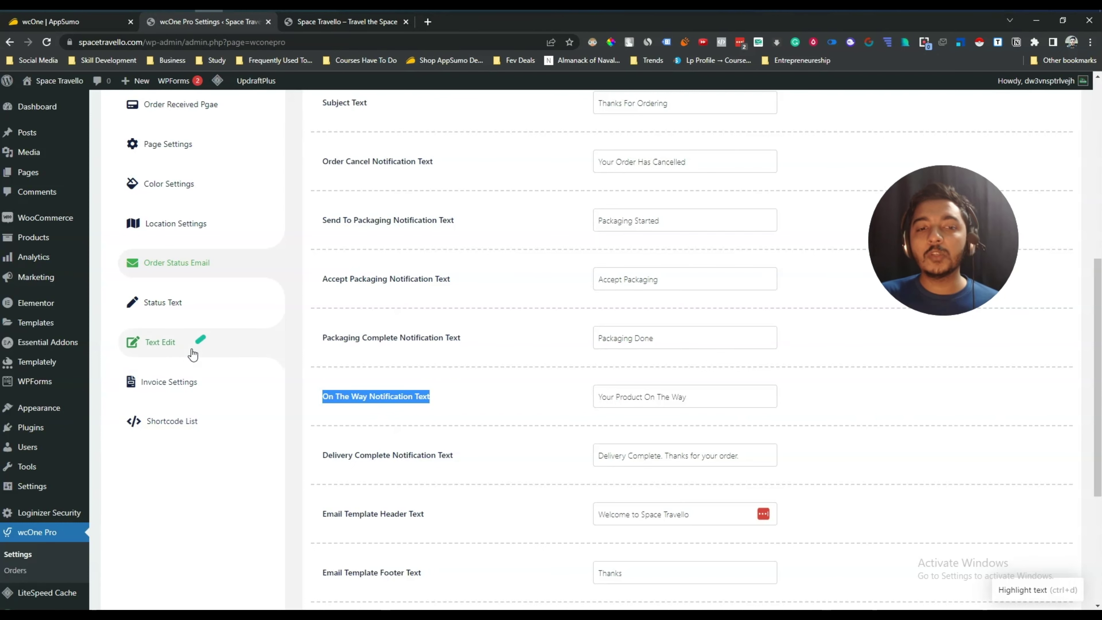
Dismiss the Settings Saved and Elementor Data Updater notices on the wcOne settings page
left_click(216, 423)
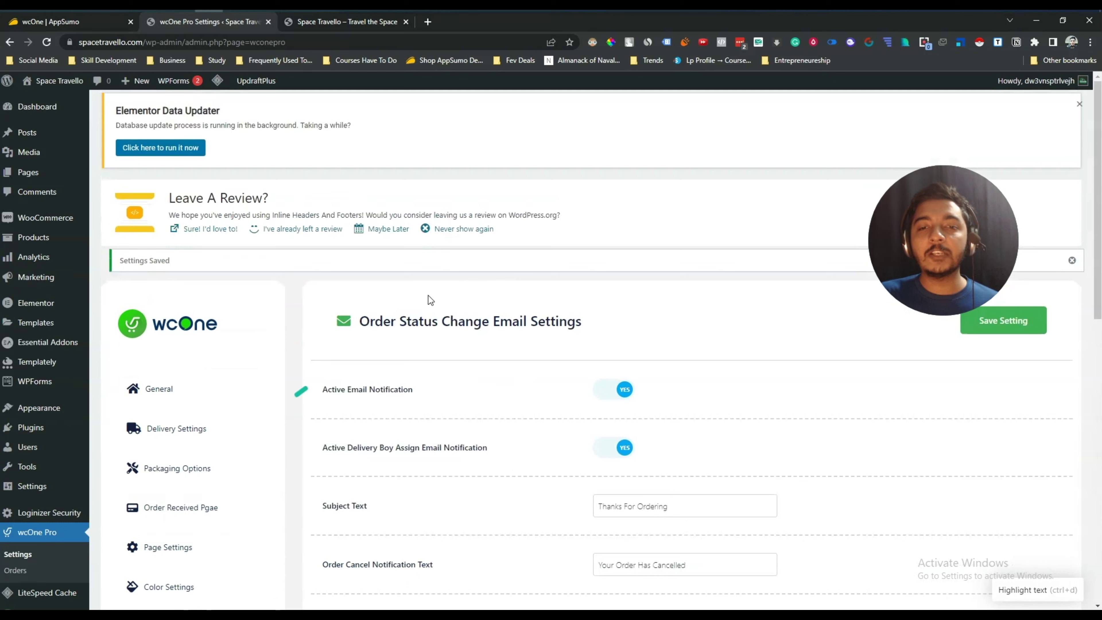
left_click(1071, 260)
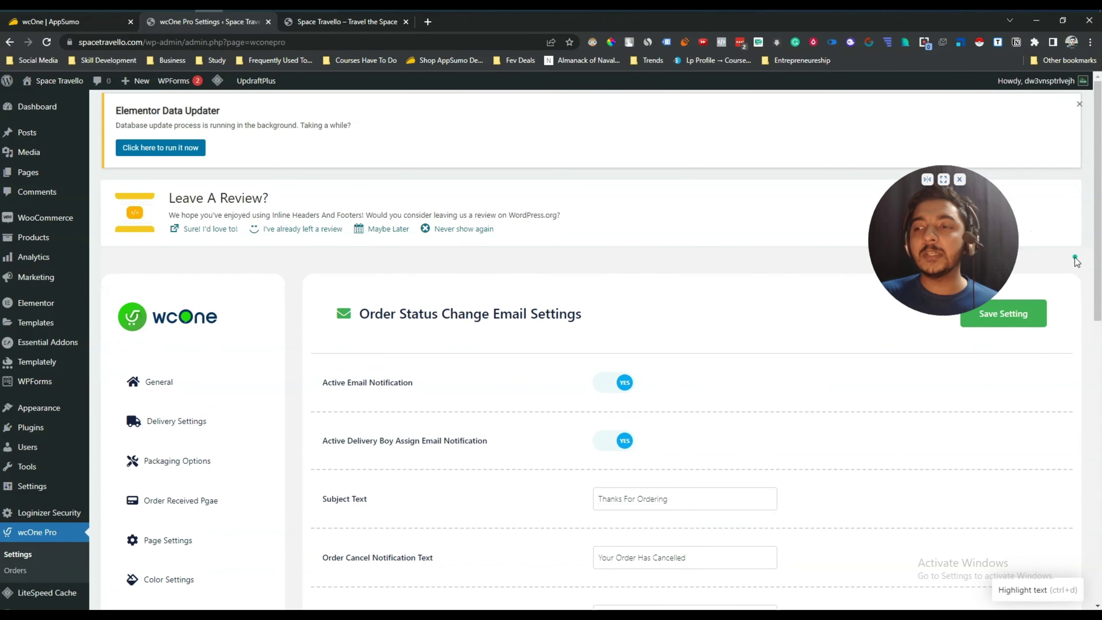
left_click(1078, 104)
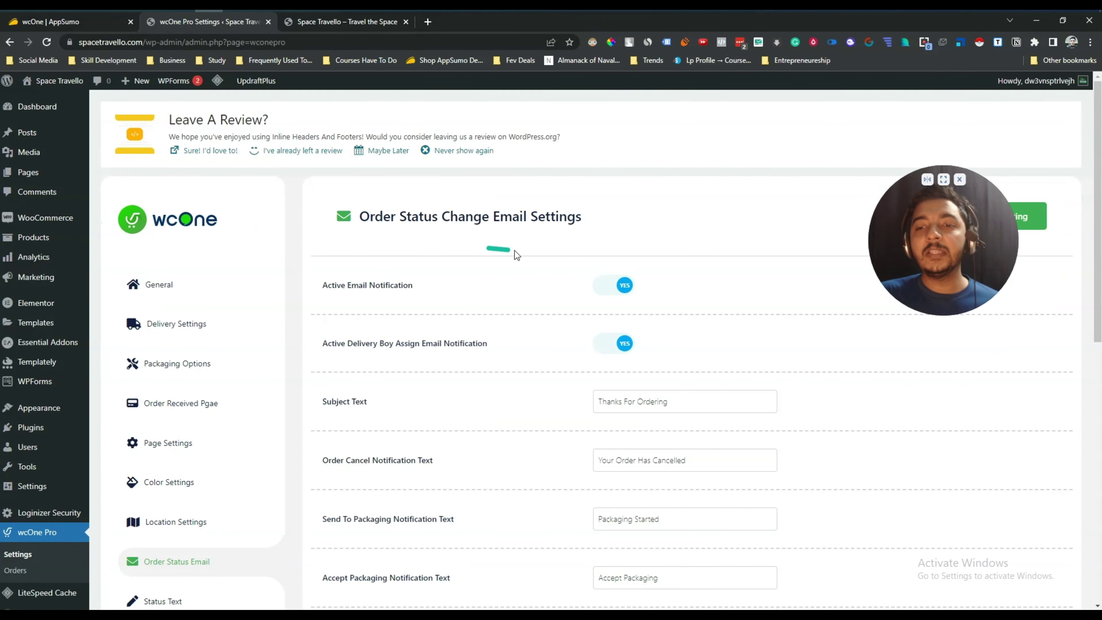
Switch to the bicycle storefront and open the product page of Kryo X26 MTB – Model K
left_click(339, 21)
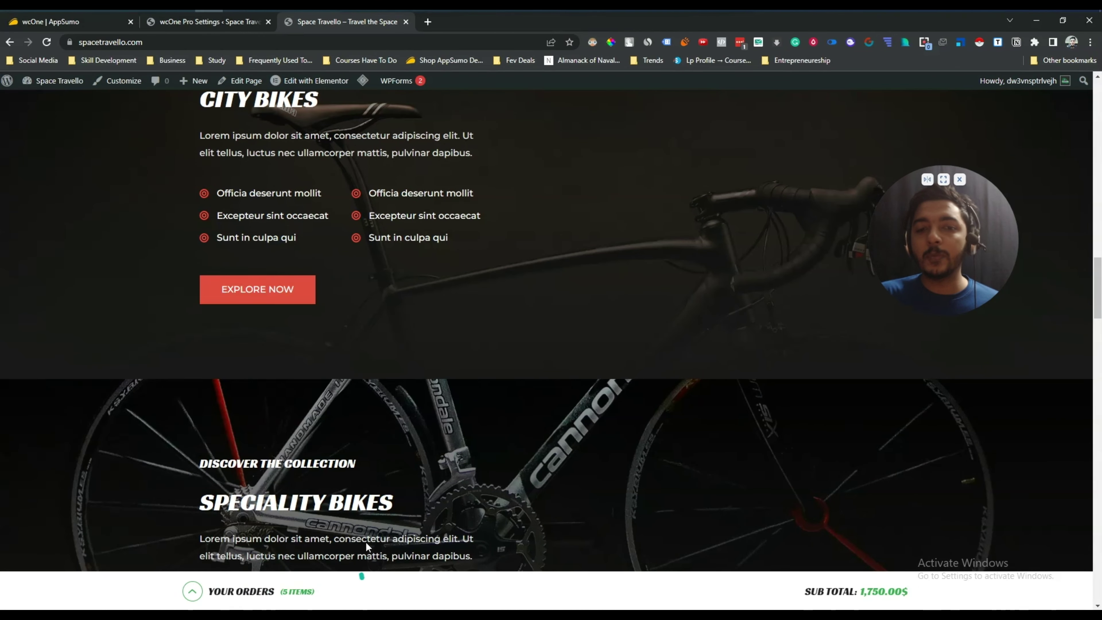
scroll(446, 390, "up", 7)
scroll(446, 390, "up", 10)
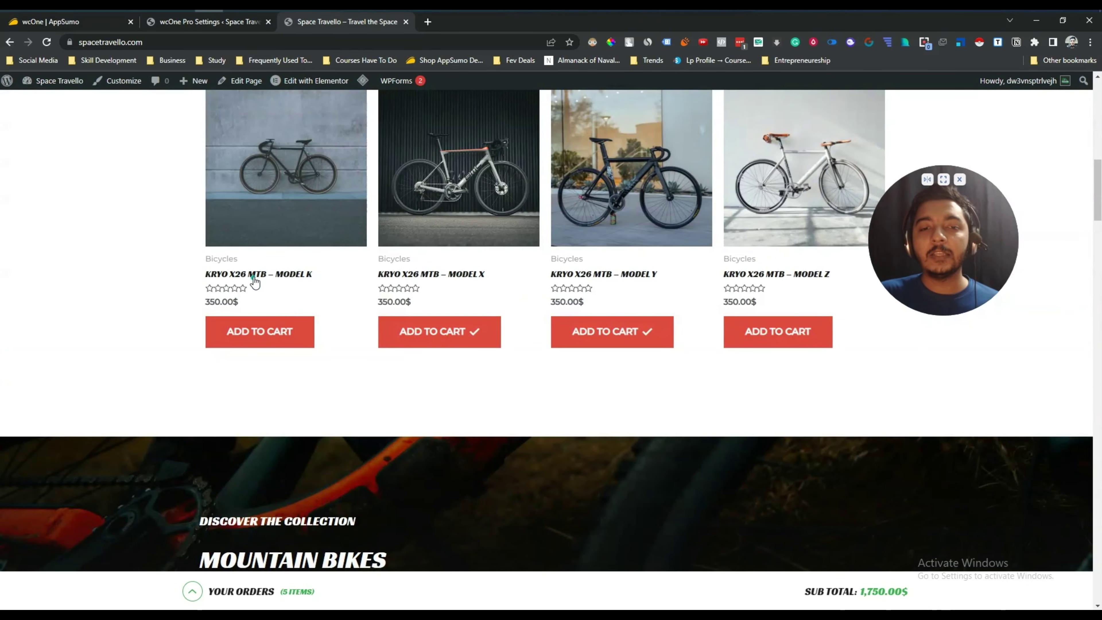
left_click(254, 274)
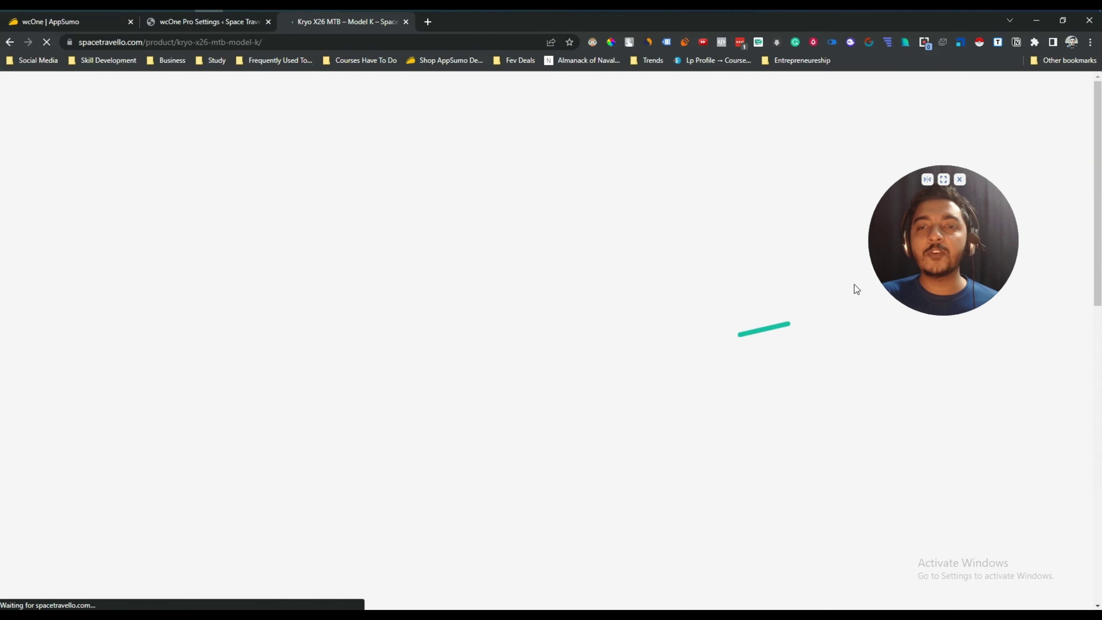
left_click_drag(919, 277, 102, 256)
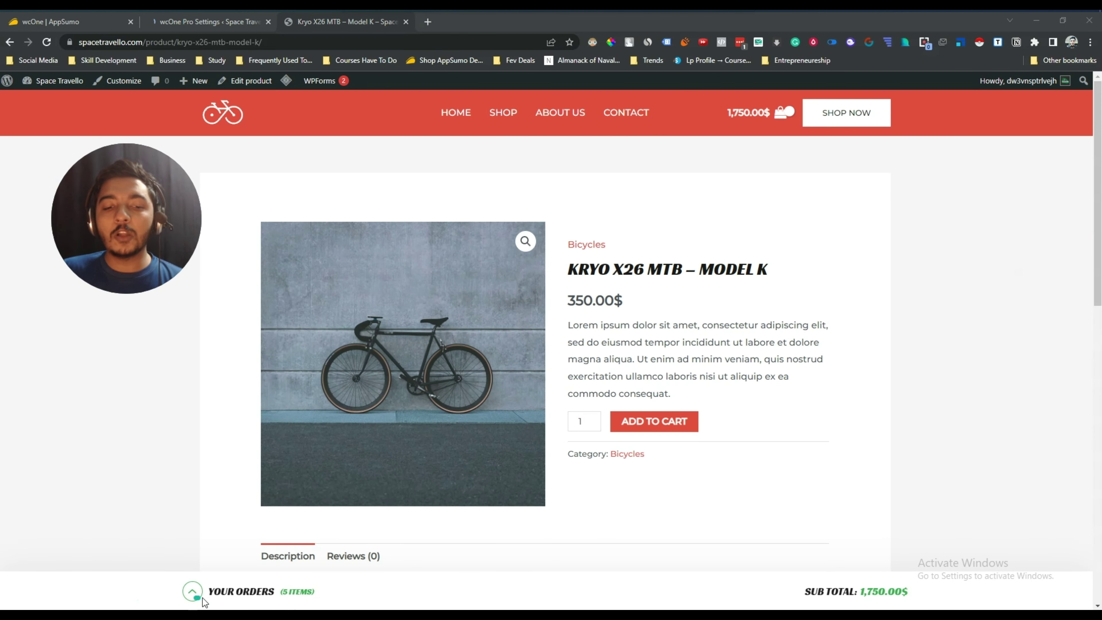
Expand the Your Orders mini cart and proceed to its checkout form
left_click(196, 597)
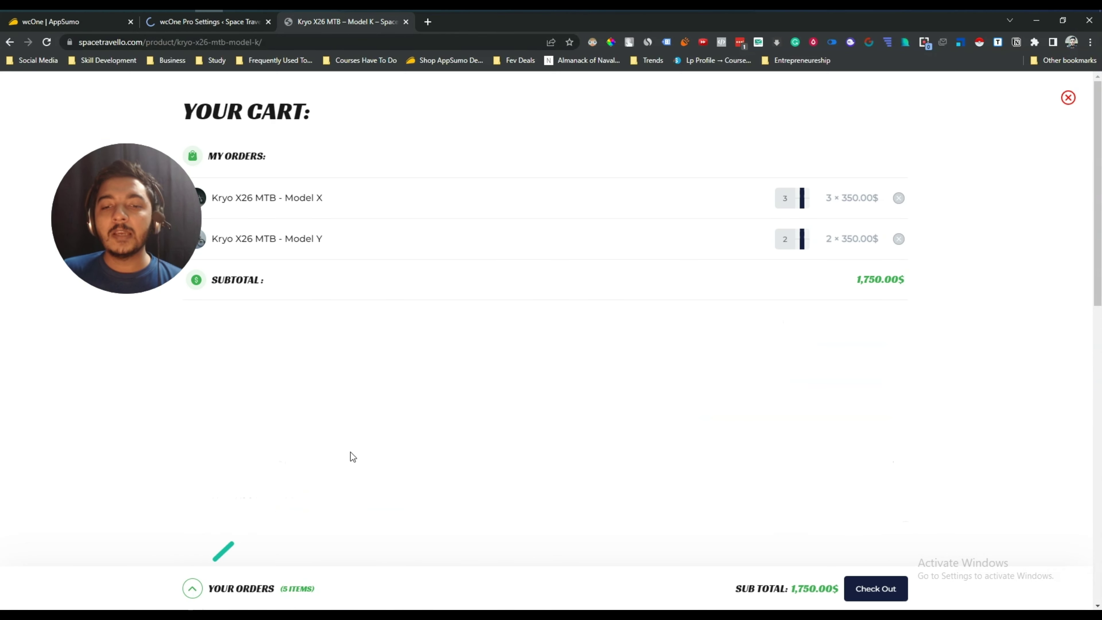
left_click_drag(136, 253, 89, 297)
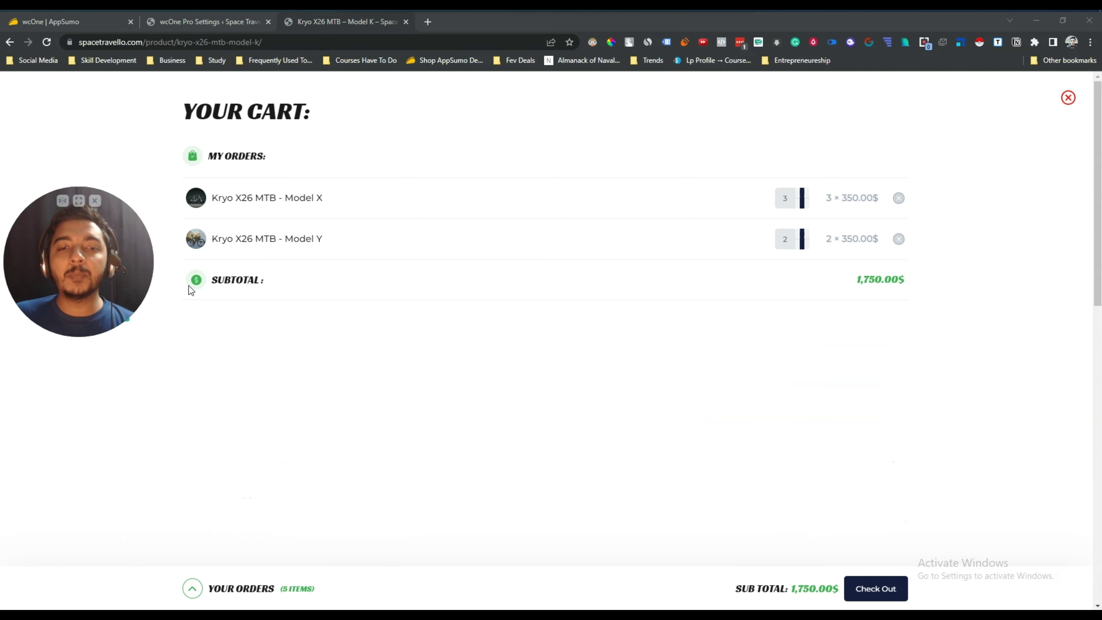
left_click(875, 589)
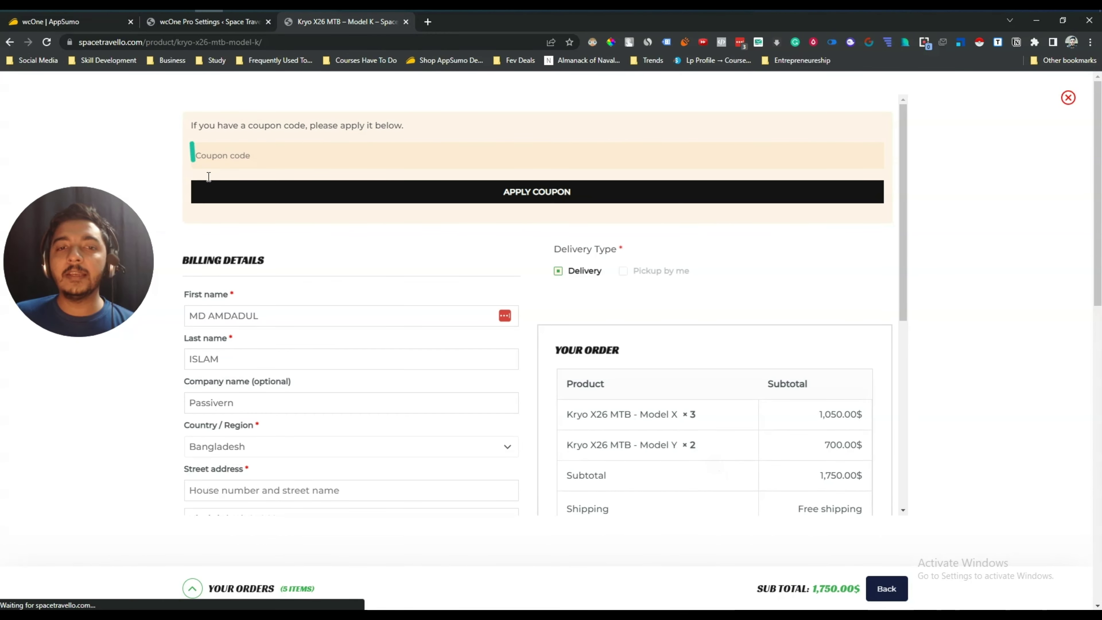
Check the coupon code field and the prefilled billing details in the checkout form
left_click(229, 155)
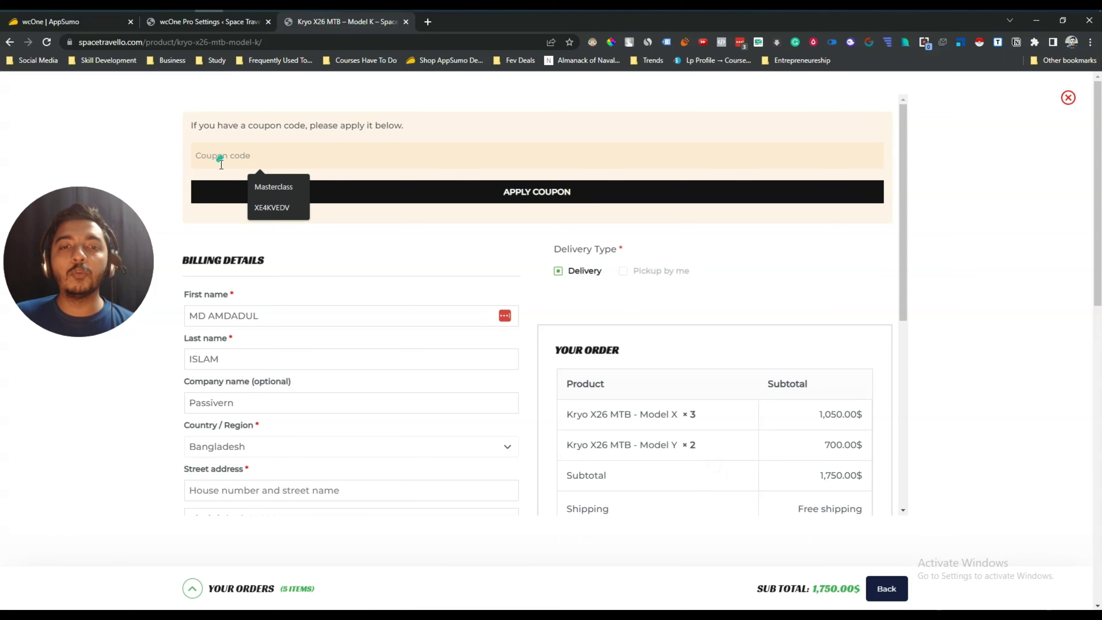
left_click(457, 241)
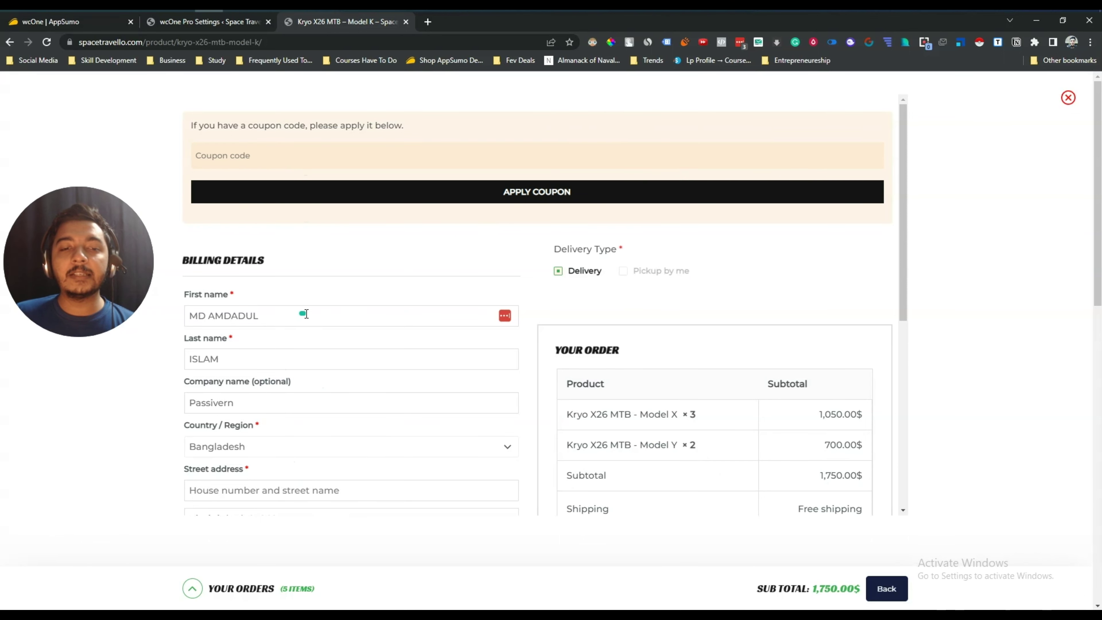
scroll(307, 318, "down", 1)
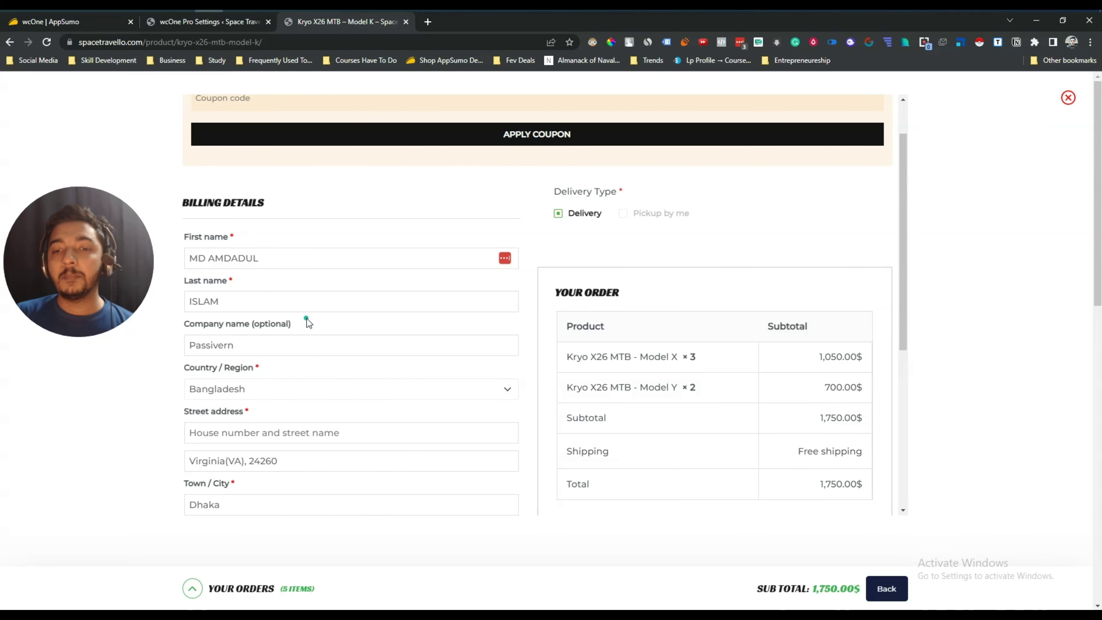
Select Cash on delivery as the payment method and place the order
scroll(306, 318, "up", 1)
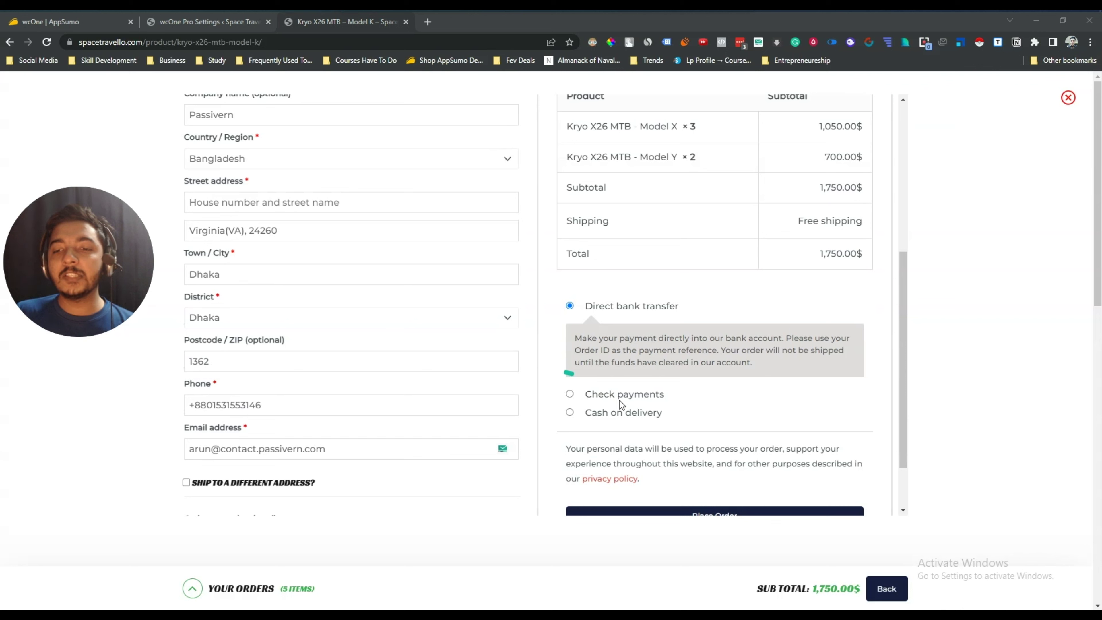
left_click(568, 412)
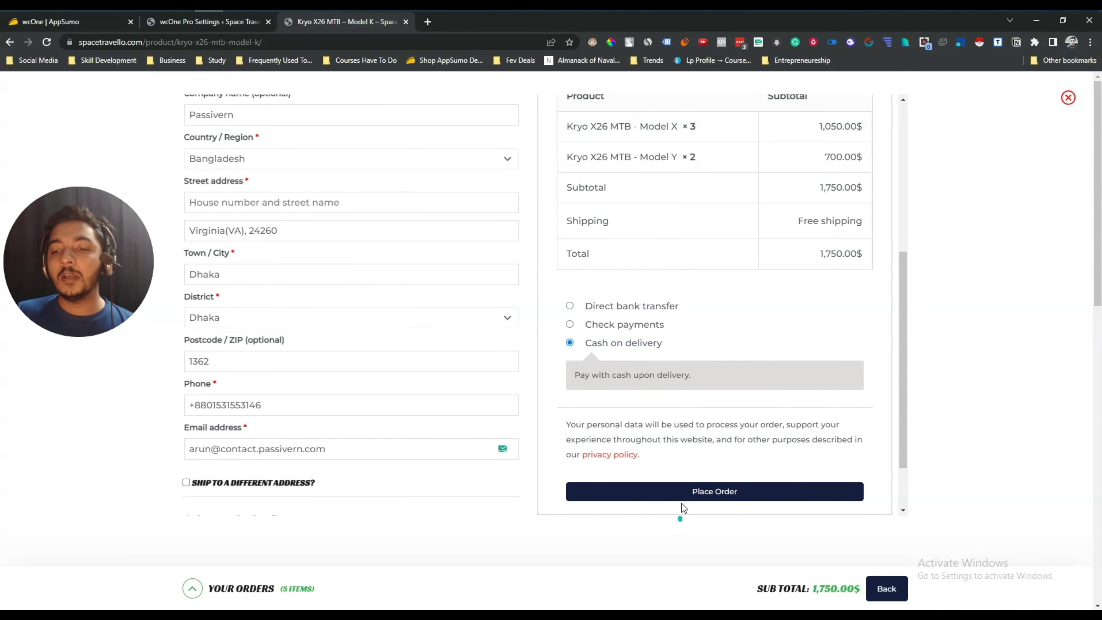
left_click(695, 495)
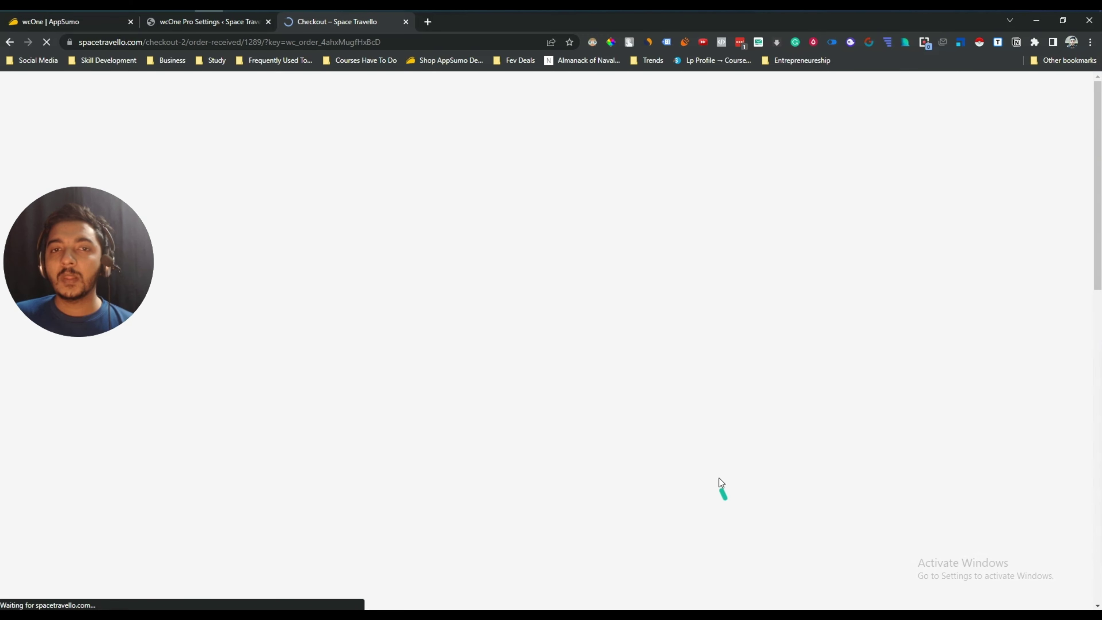
Review the order received page, including the order details, invitation box, billing and shipping addresses and payment method
scroll(639, 295, "down", 5)
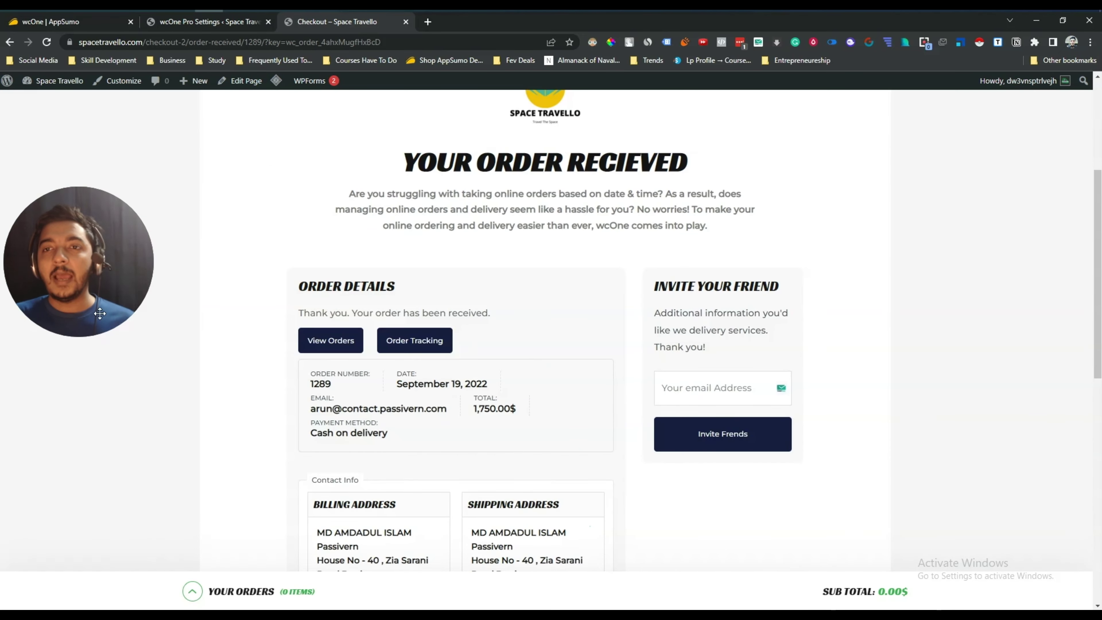
scroll(529, 336, "down", 8)
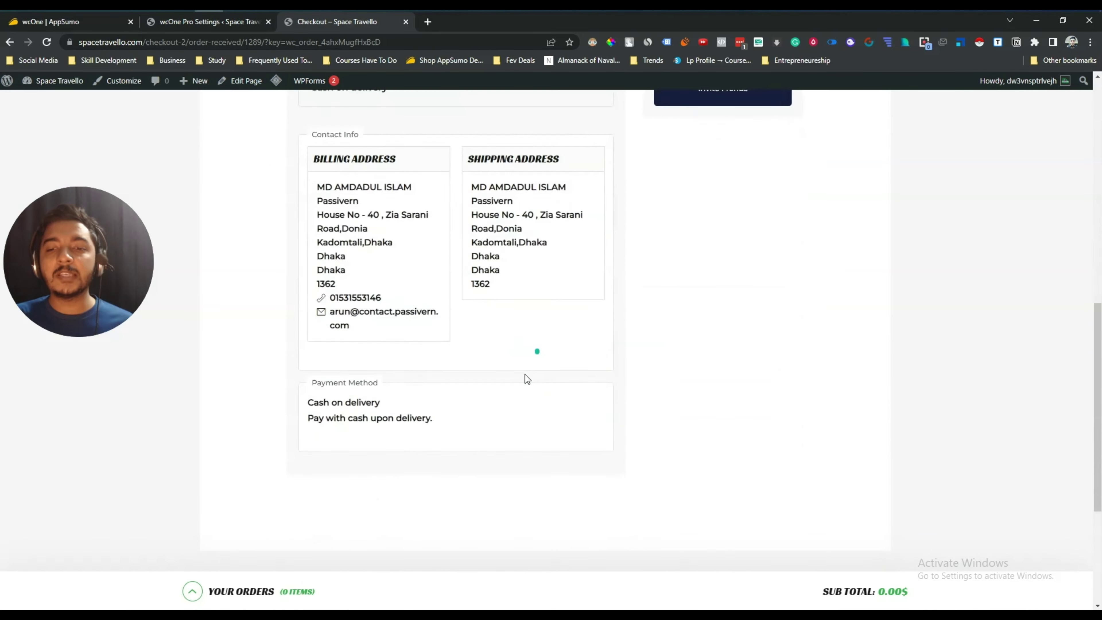
left_click_drag(346, 214, 561, 338)
left_click(561, 339)
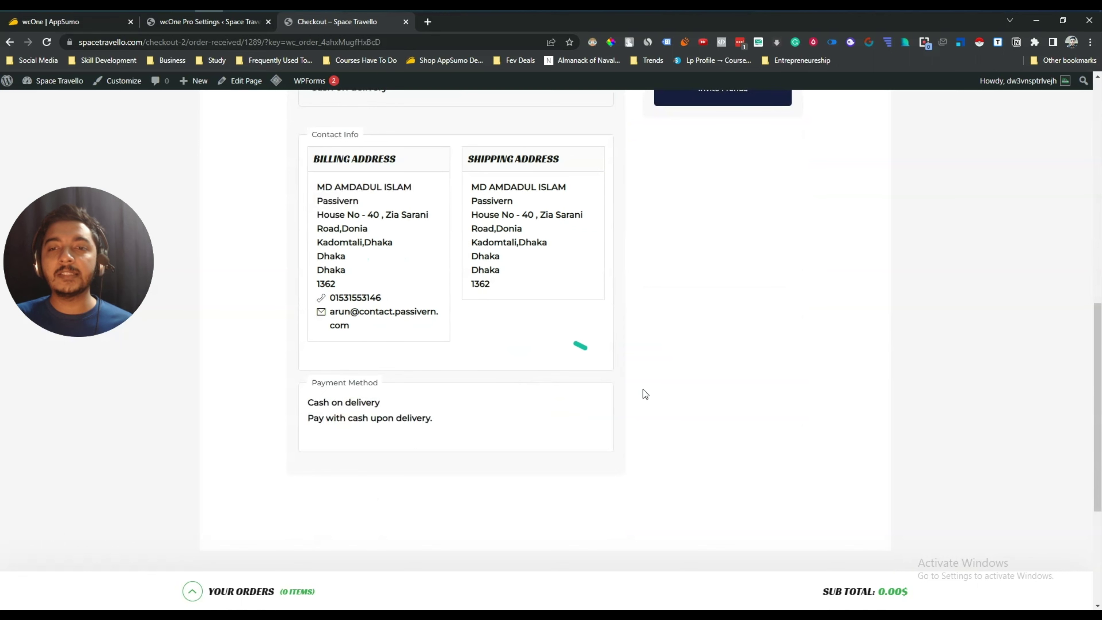